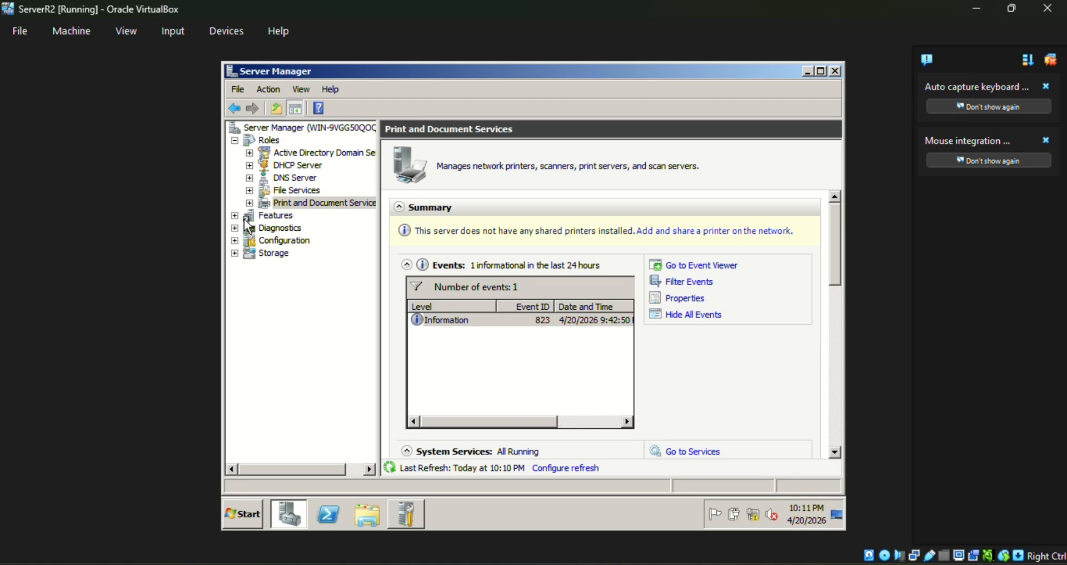
Expand Features and open the Group Policy Management console.
left_click(267, 216)
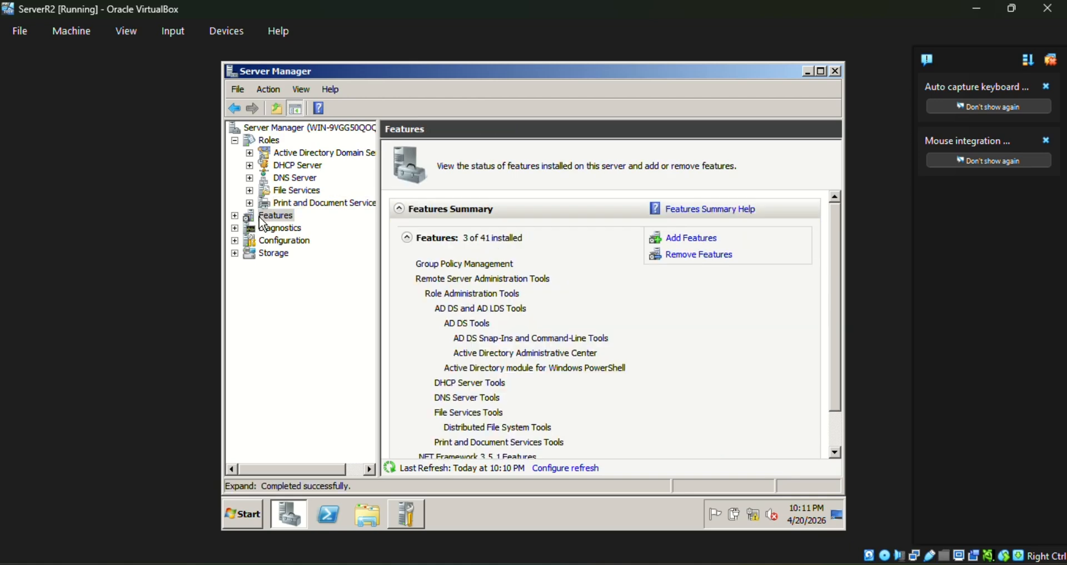
left_click(235, 215)
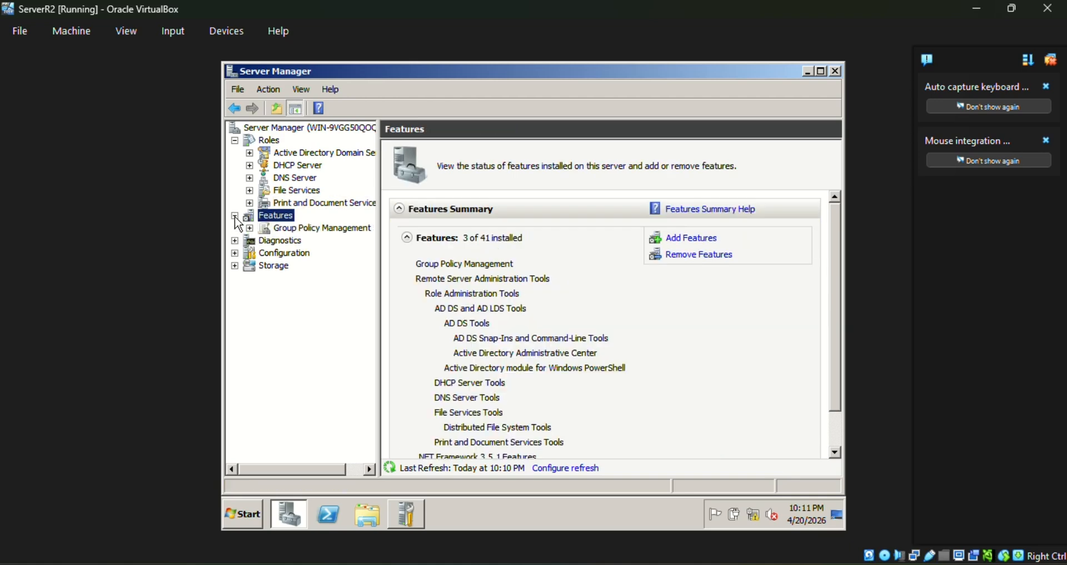
left_click(270, 229)
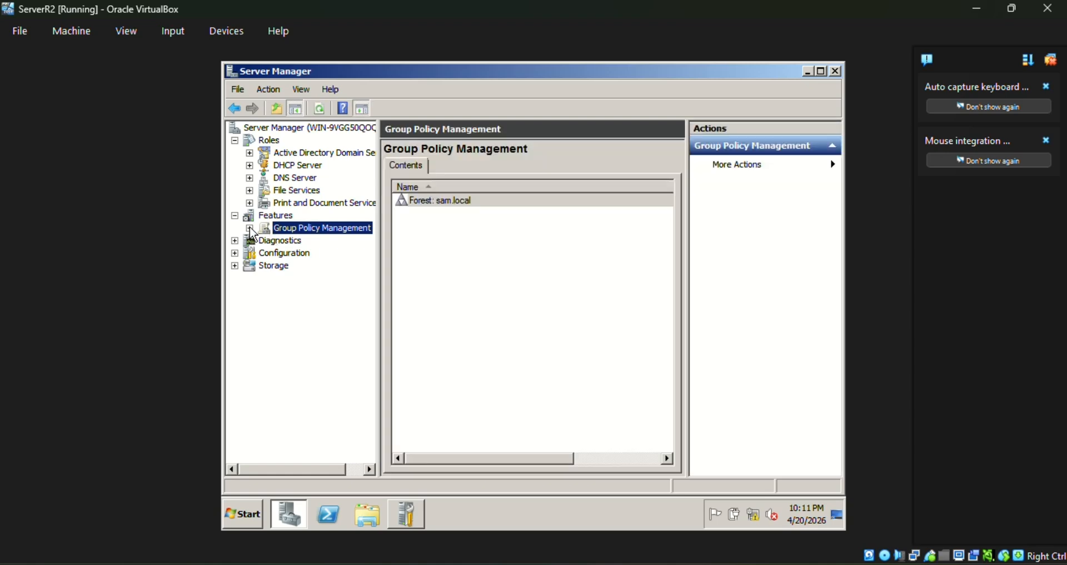
Expand Forest: sam.local and Domains, then select sam.local to see Default Domain Policy linked.
left_click(250, 227)
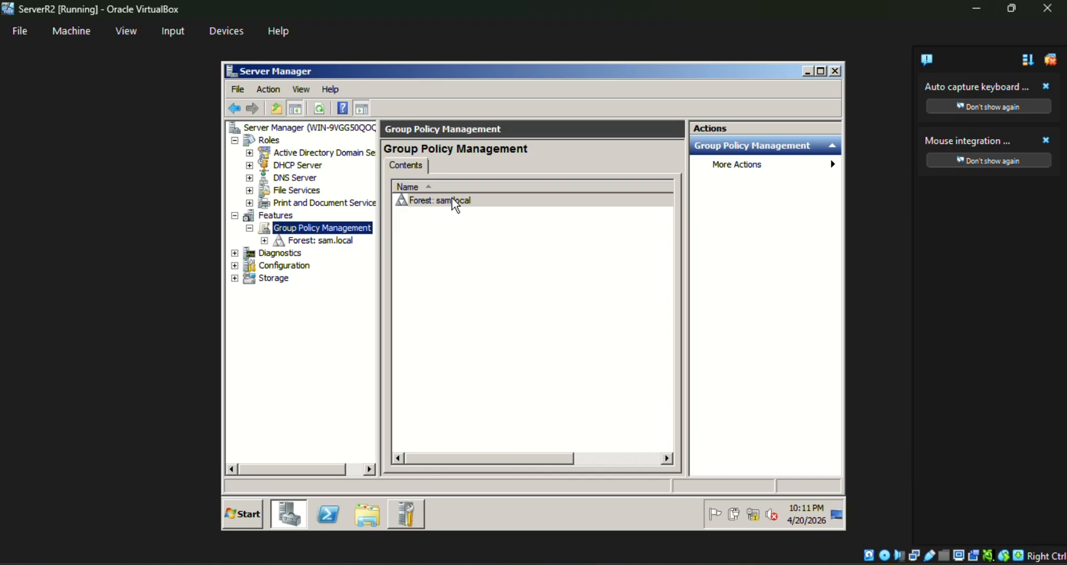
left_click(291, 242)
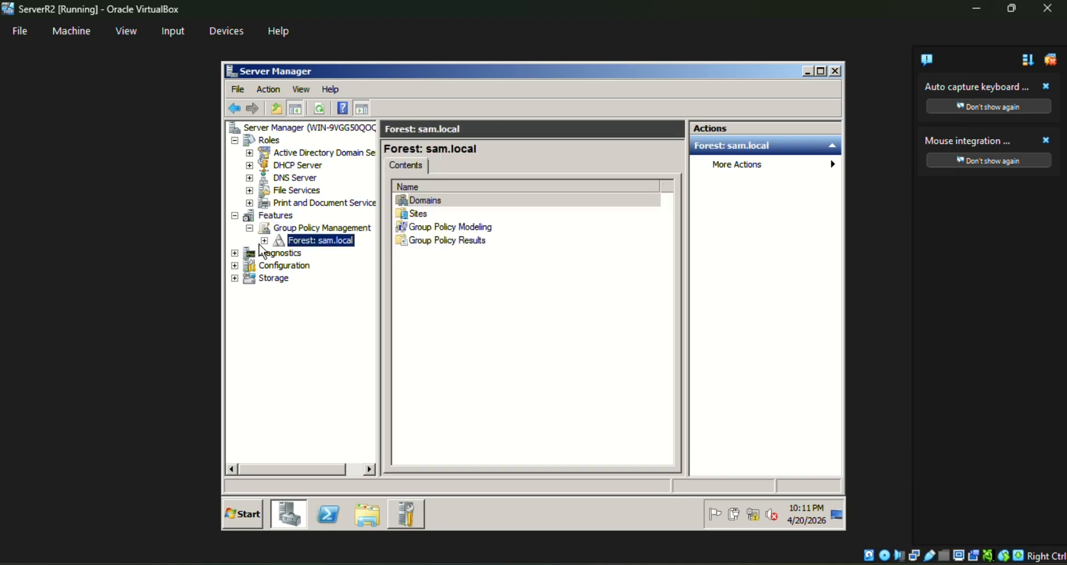
left_click(265, 240)
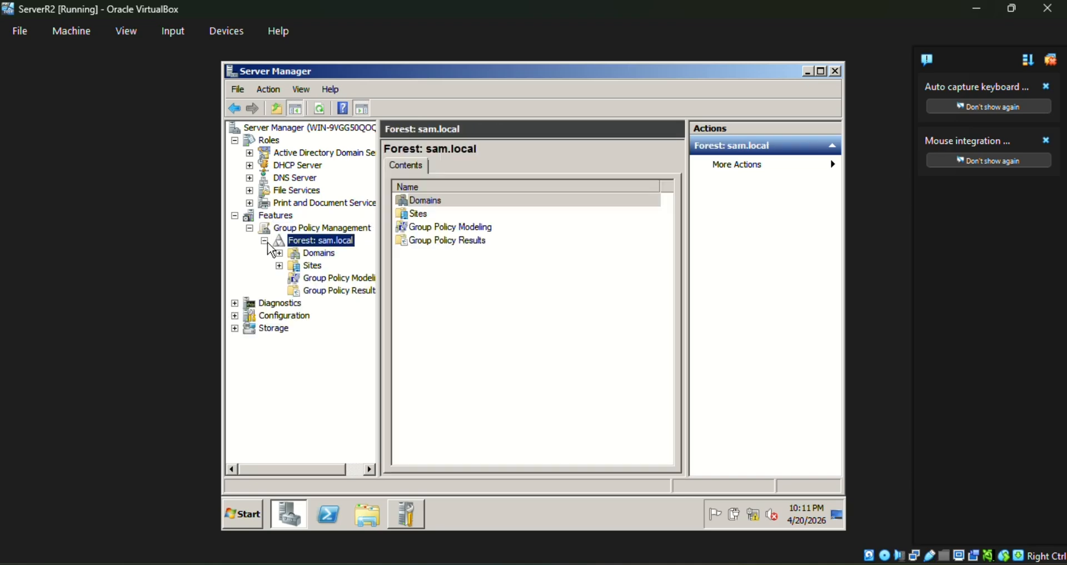
left_click(316, 281)
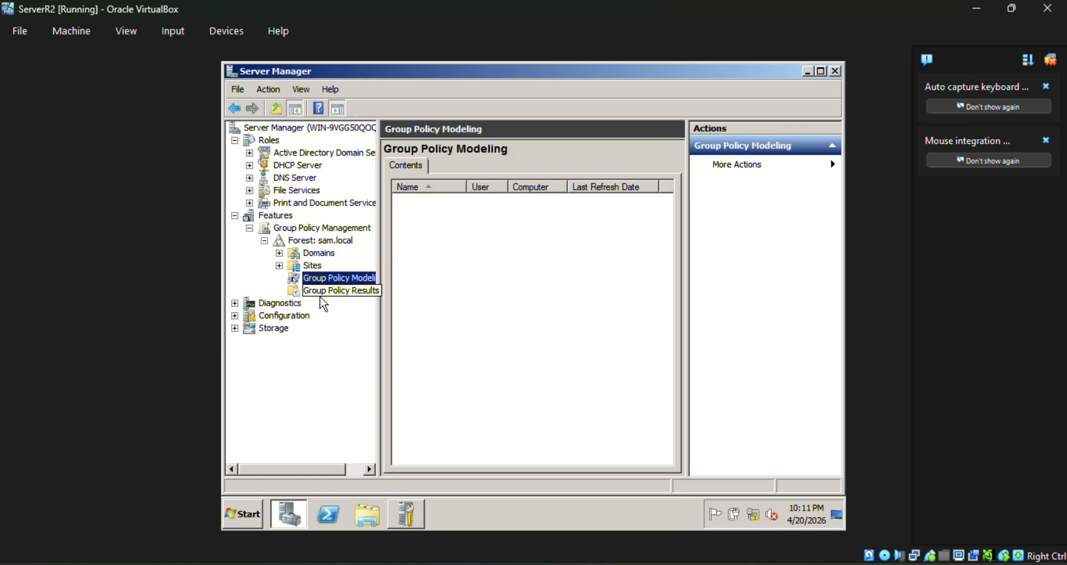
left_click(323, 292)
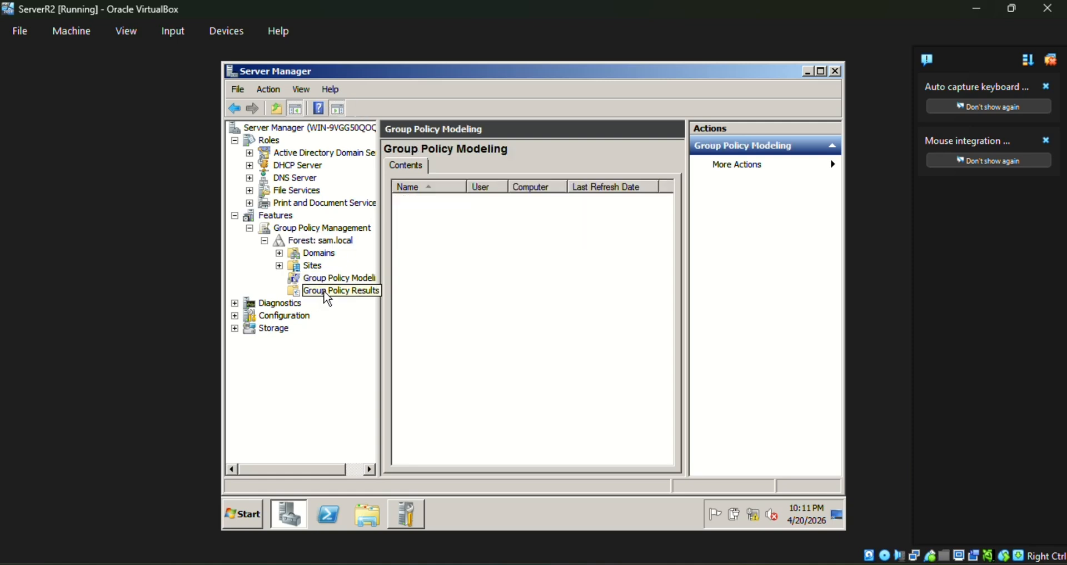
left_click(279, 253)
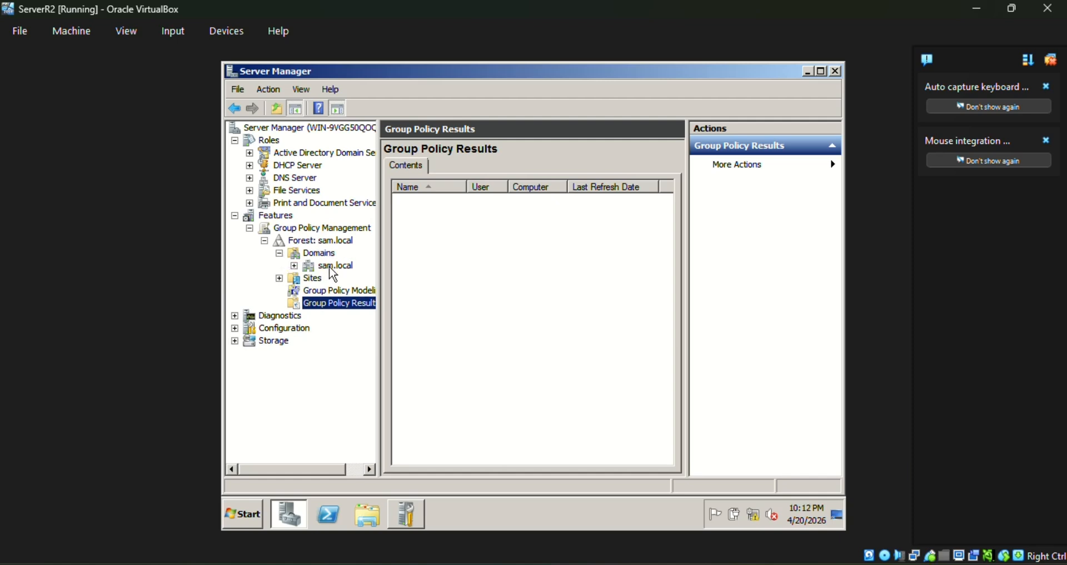
left_click(331, 267)
Open the Default Domain Policy link, expand Domain Controllers and Group Policy Objects, and widen the panes.
left_click(294, 266)
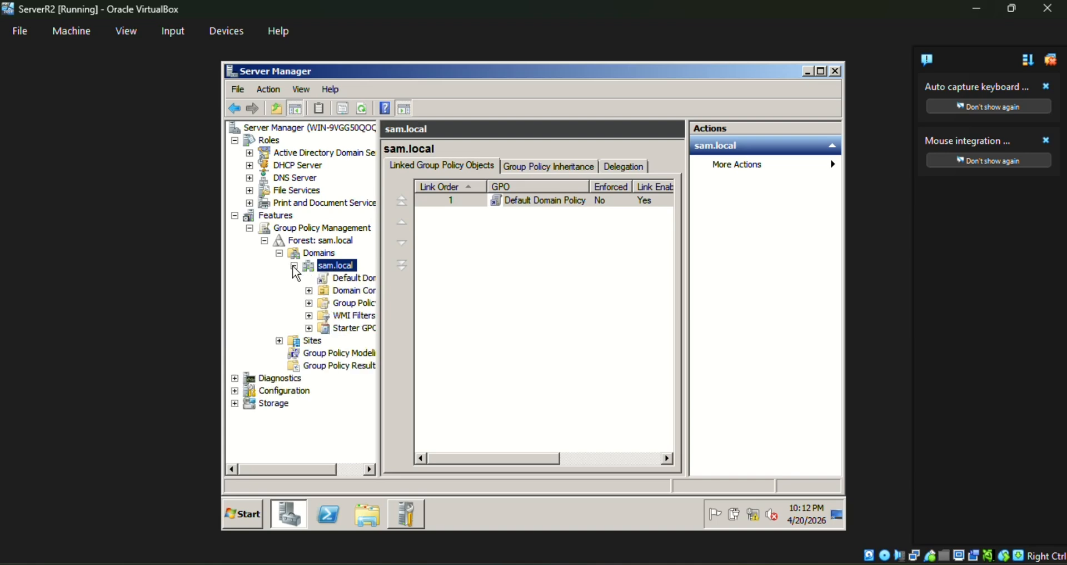
left_click(340, 280)
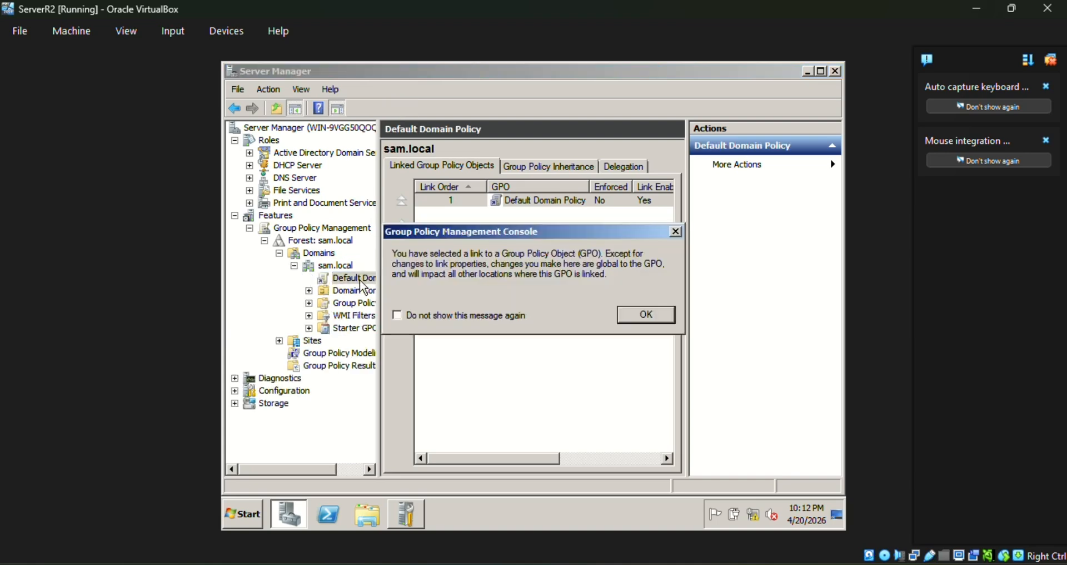
left_click(642, 314)
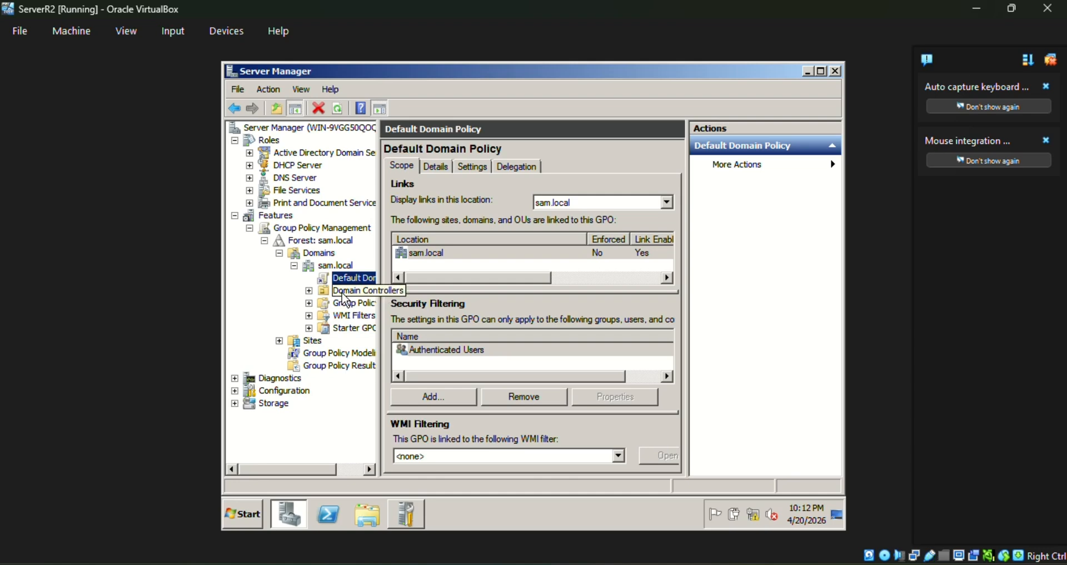
left_click(350, 291)
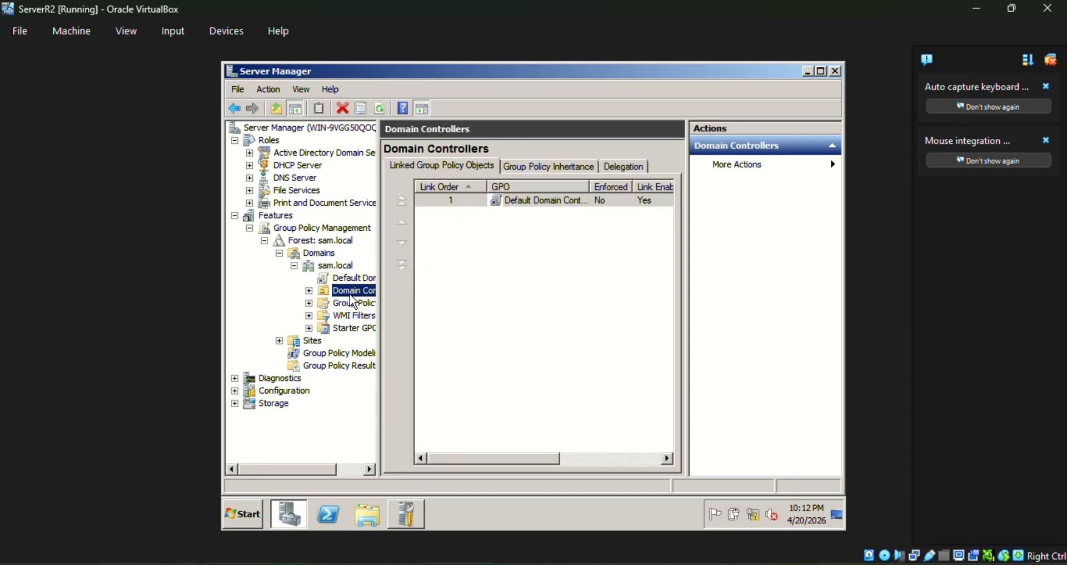
left_click(310, 291)
left_click(309, 315)
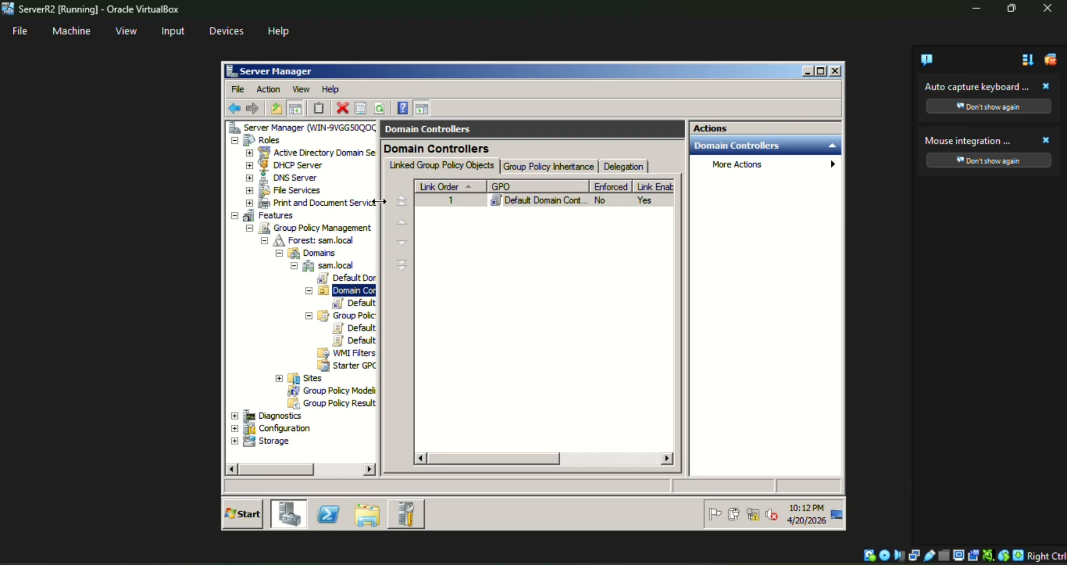
left_click_drag(380, 202, 432, 209)
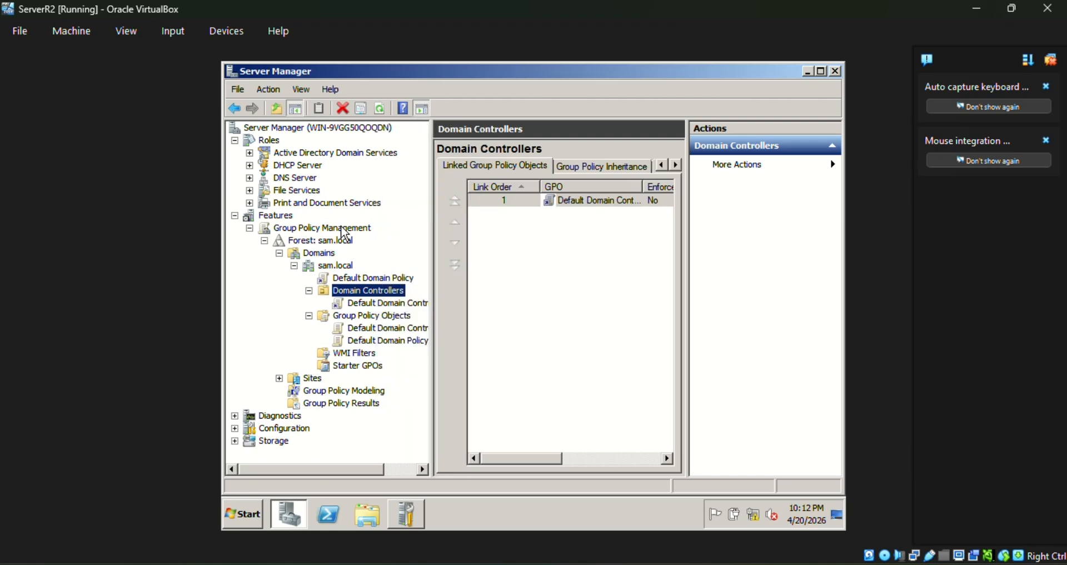
left_click_drag(688, 208, 781, 222)
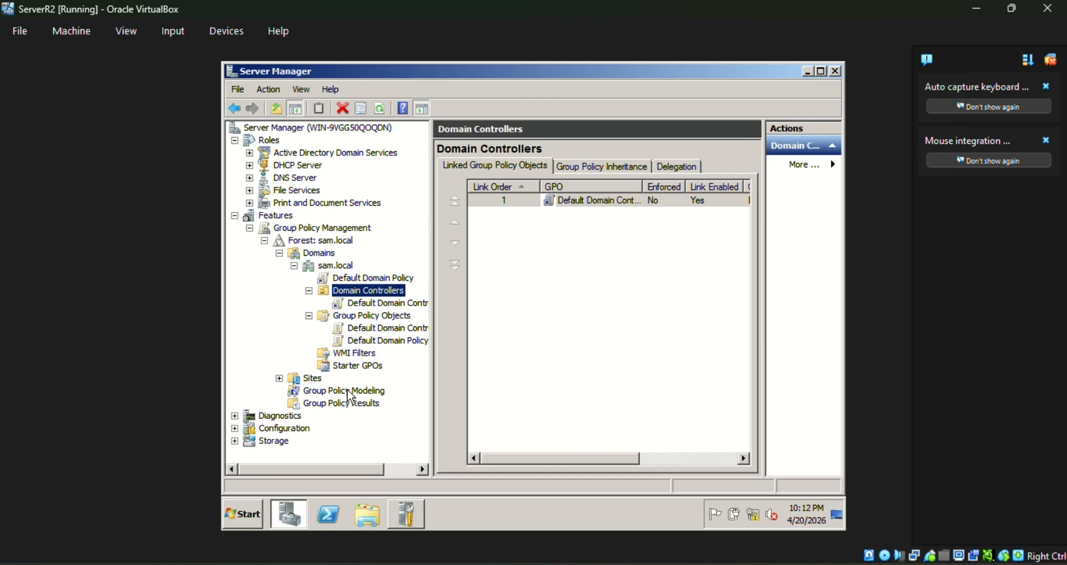
Review the Default Domain Controllers Policy and Default Domain Policy scopes, then show the AD DS summary.
left_click(368, 304)
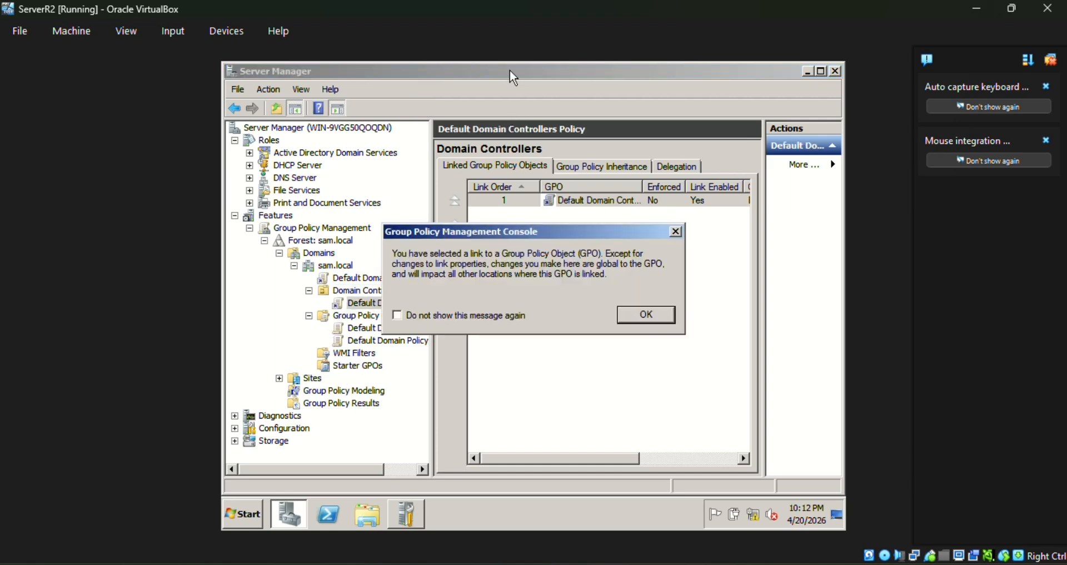
left_click(652, 309)
left_click(398, 282)
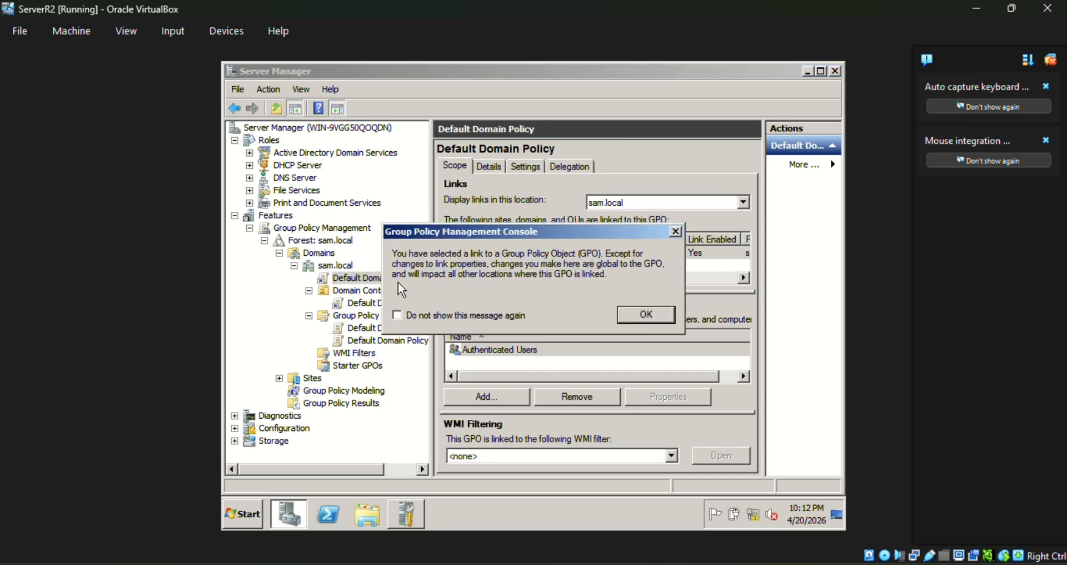
left_click(647, 312)
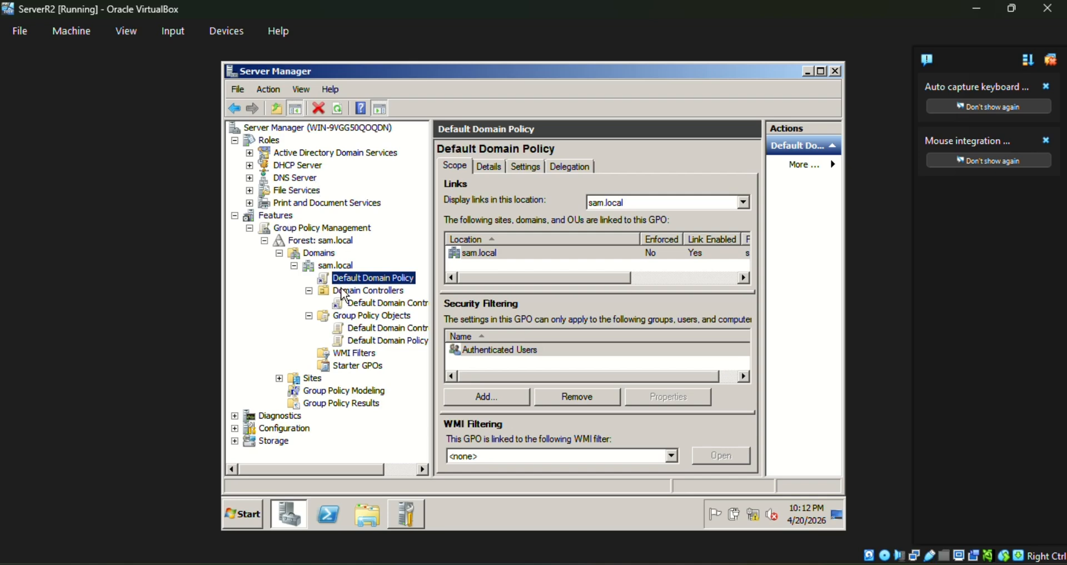
left_click(366, 303)
left_click(641, 312)
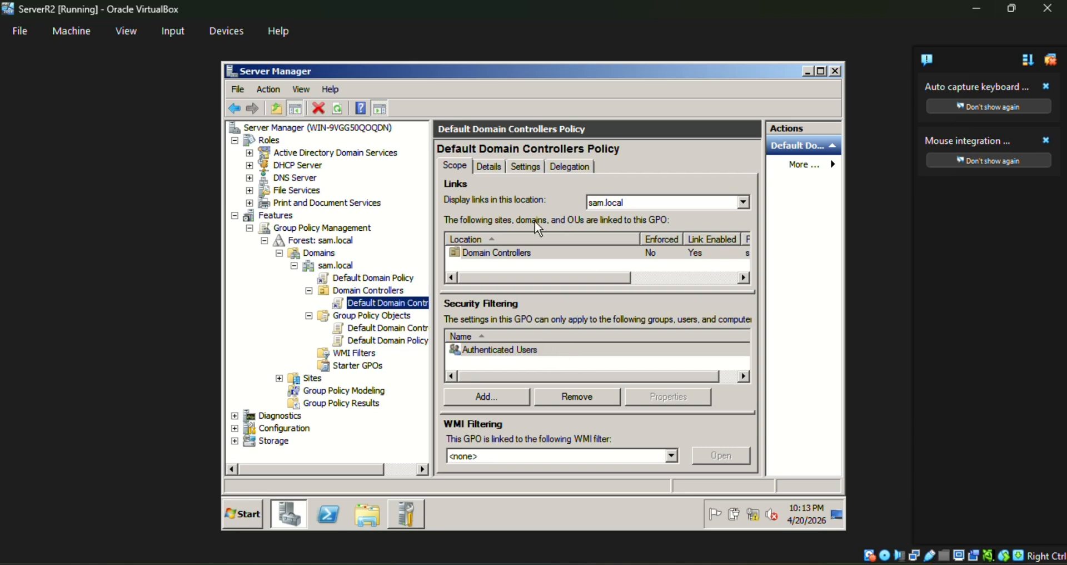
left_click(311, 154)
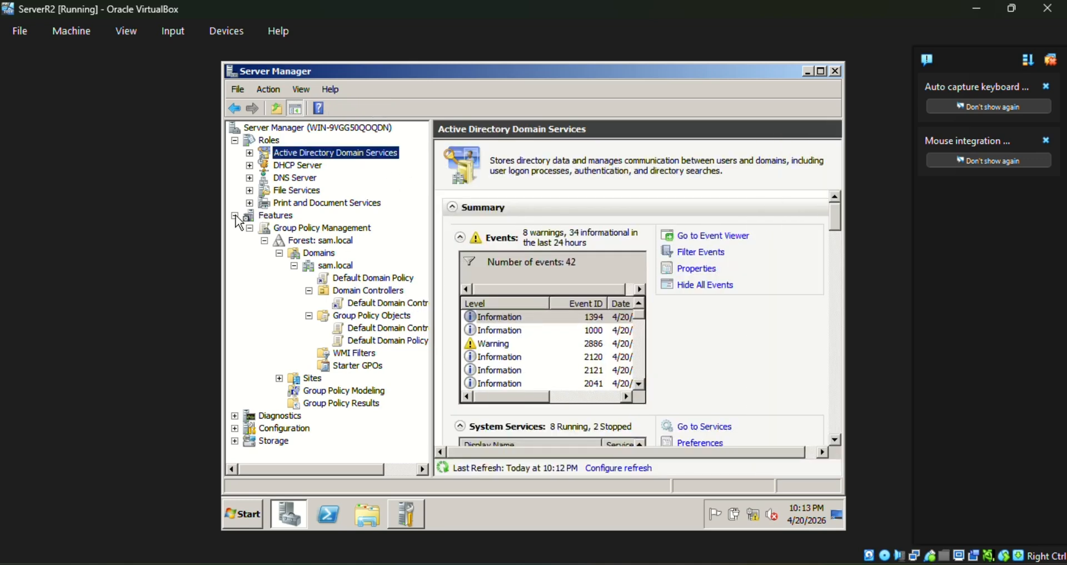
Collapse the Features node to hide the group policy tree.
left_click(235, 216)
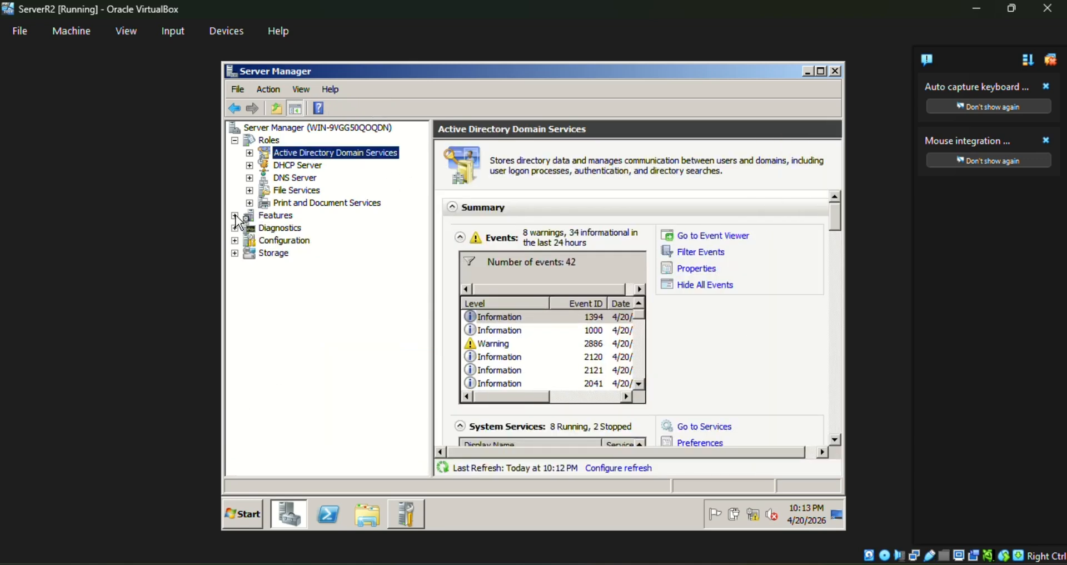
left_click(565, 31)
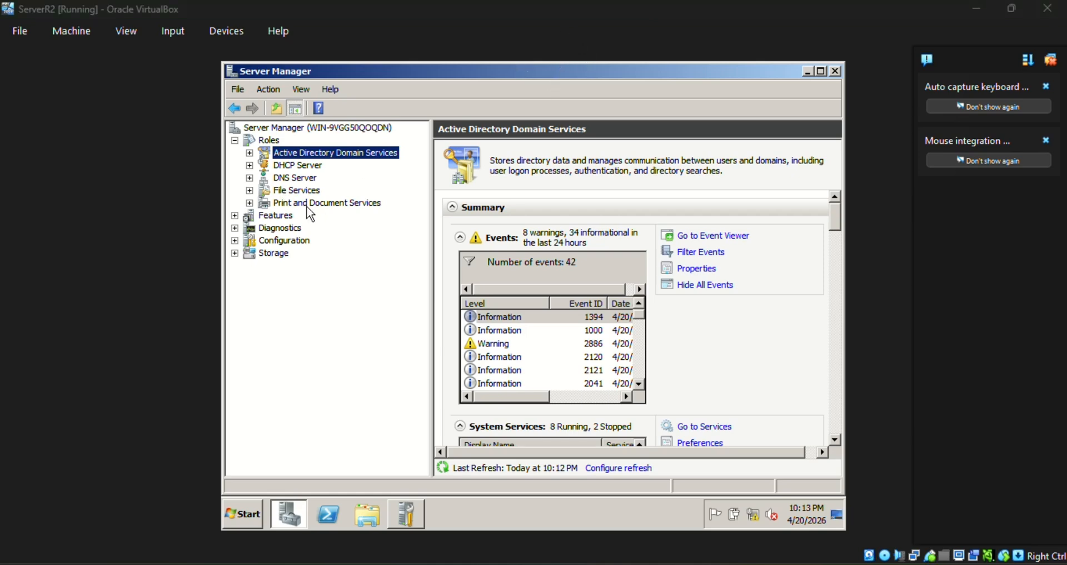
left_click(235, 216)
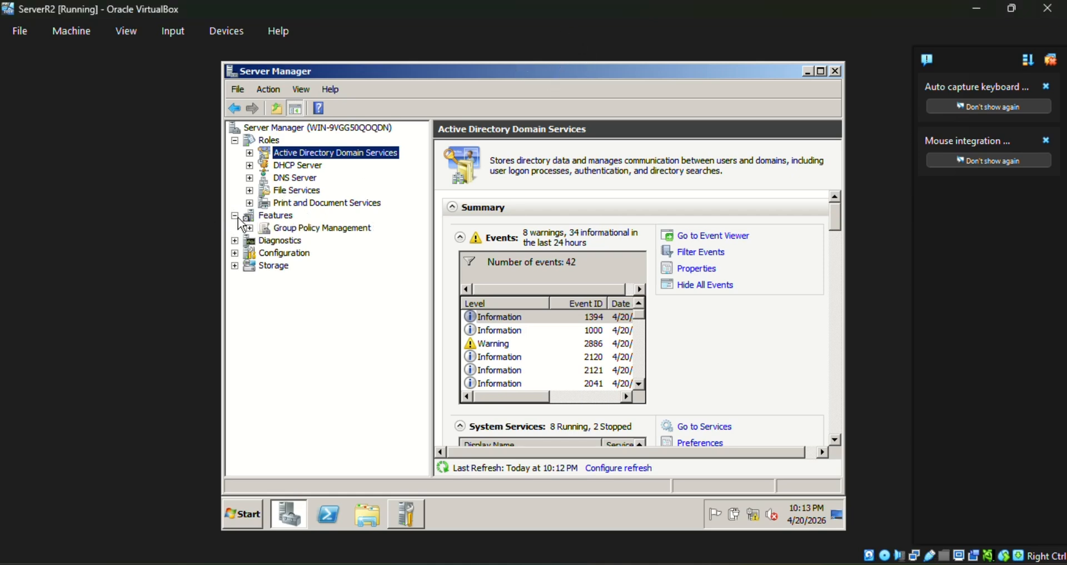
left_click(235, 216)
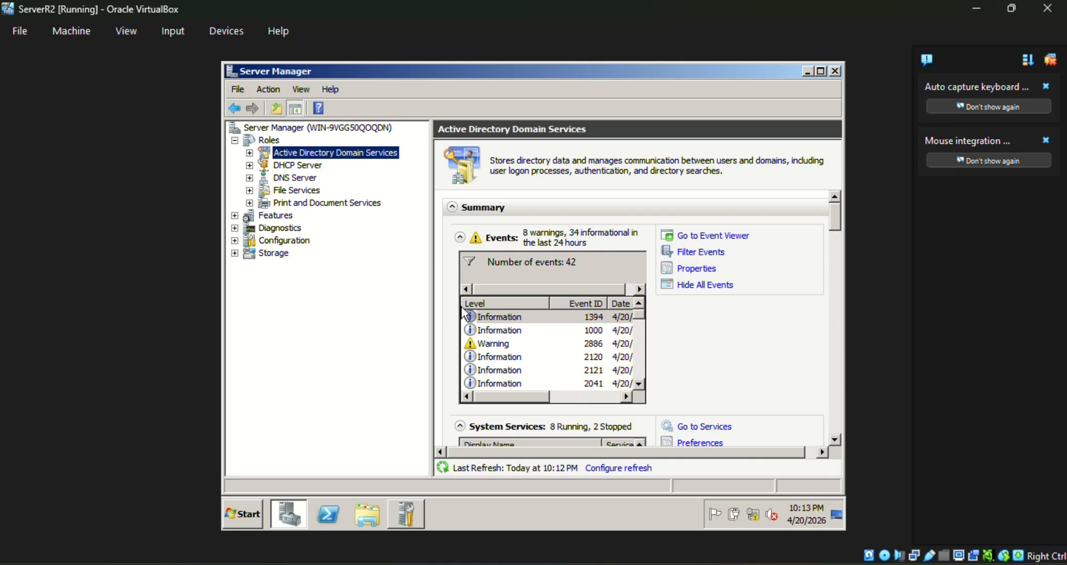
Expand Active Directory Users and Computers and sam.local, then open the 20-object Users container.
double_click(300, 157)
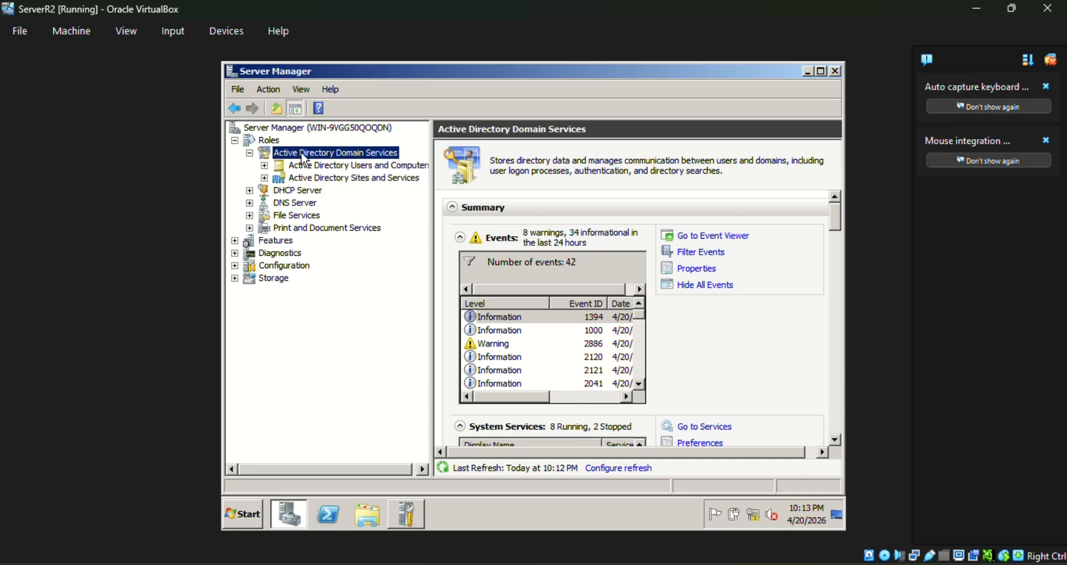
left_click(336, 170)
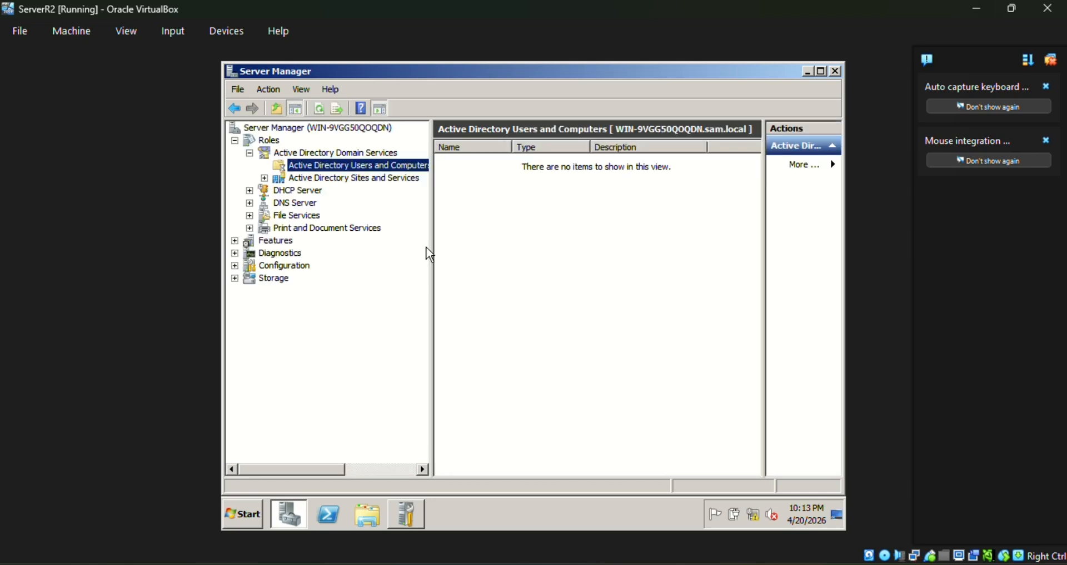
left_click(265, 165)
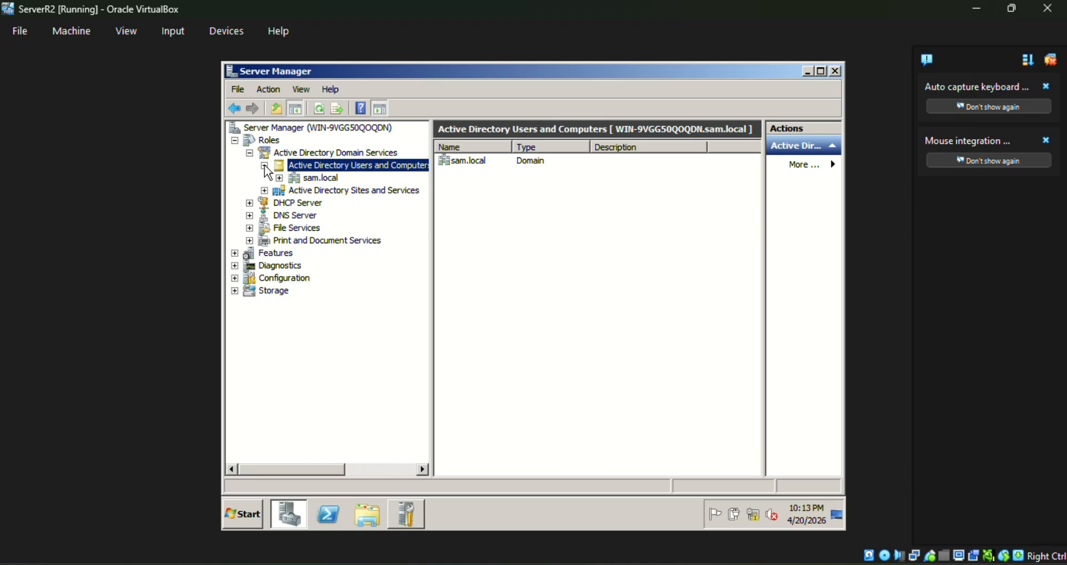
left_click(304, 178)
left_click(279, 178)
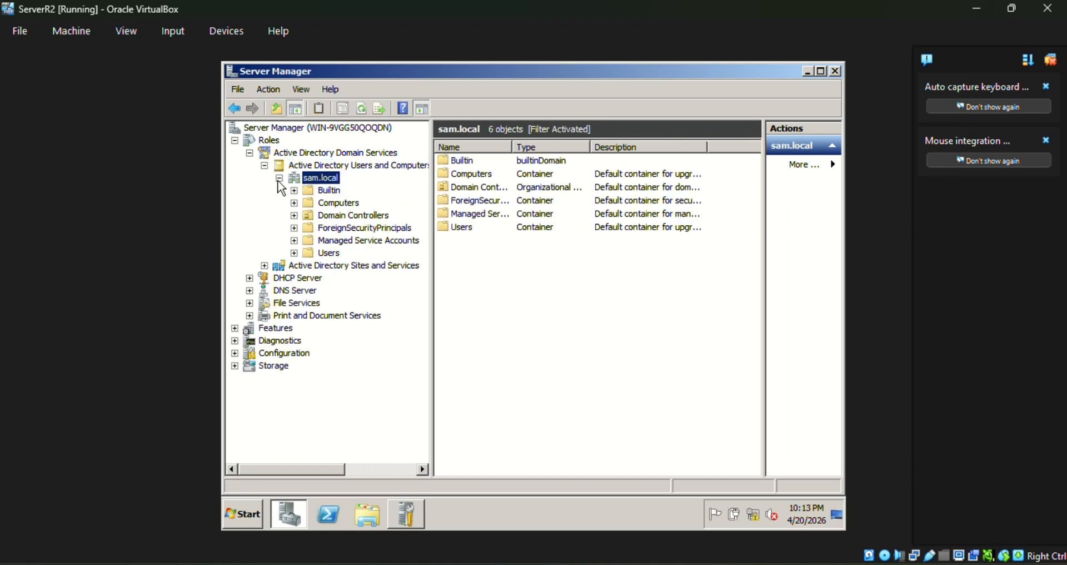
left_click(329, 253)
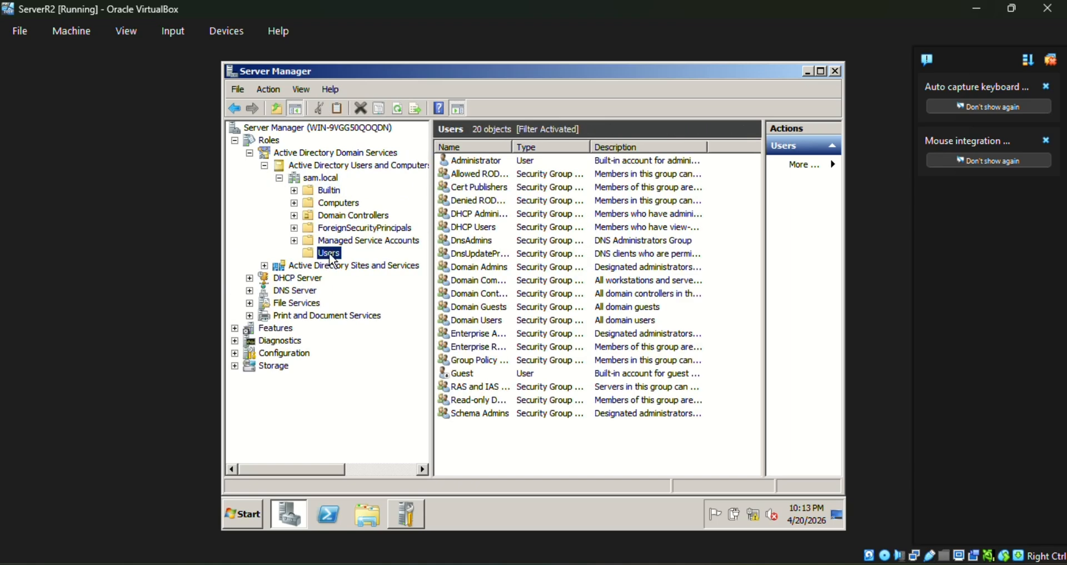
Start a new user in sam.local/Users and enter its first and last name.
right_click(332, 259)
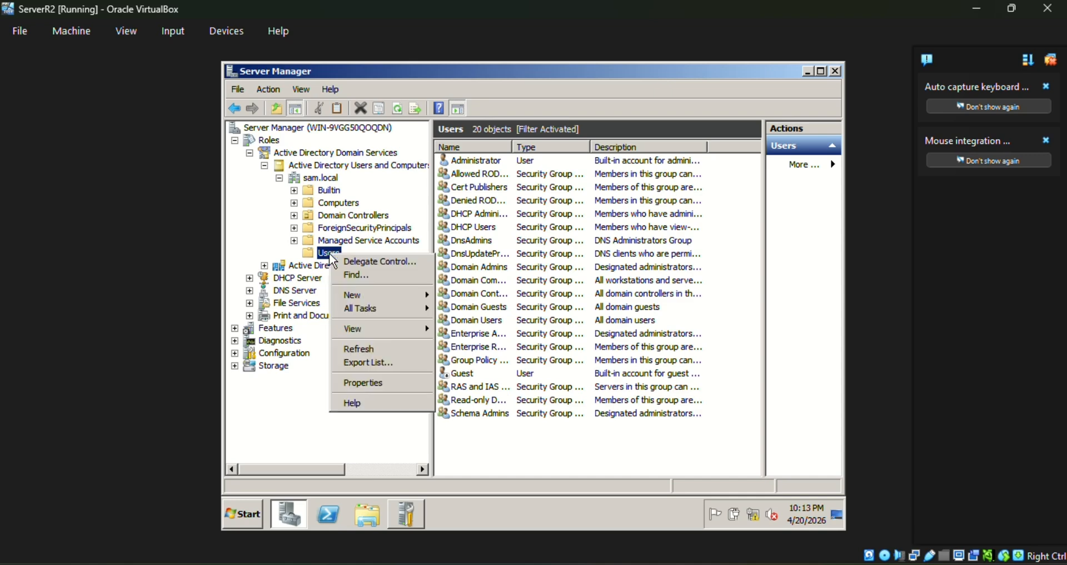
mouse_move(389, 293)
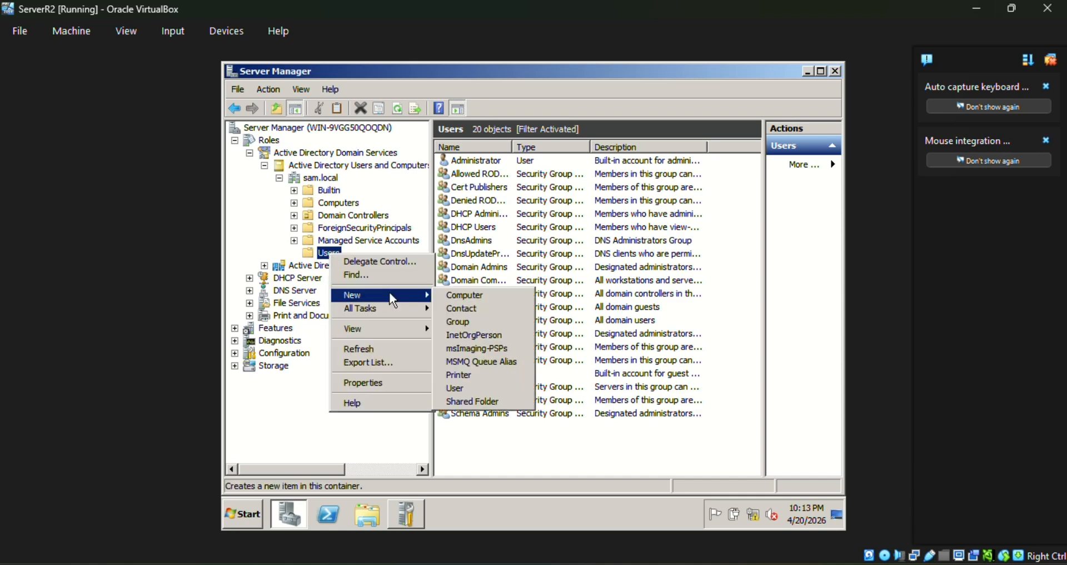
left_click(484, 393)
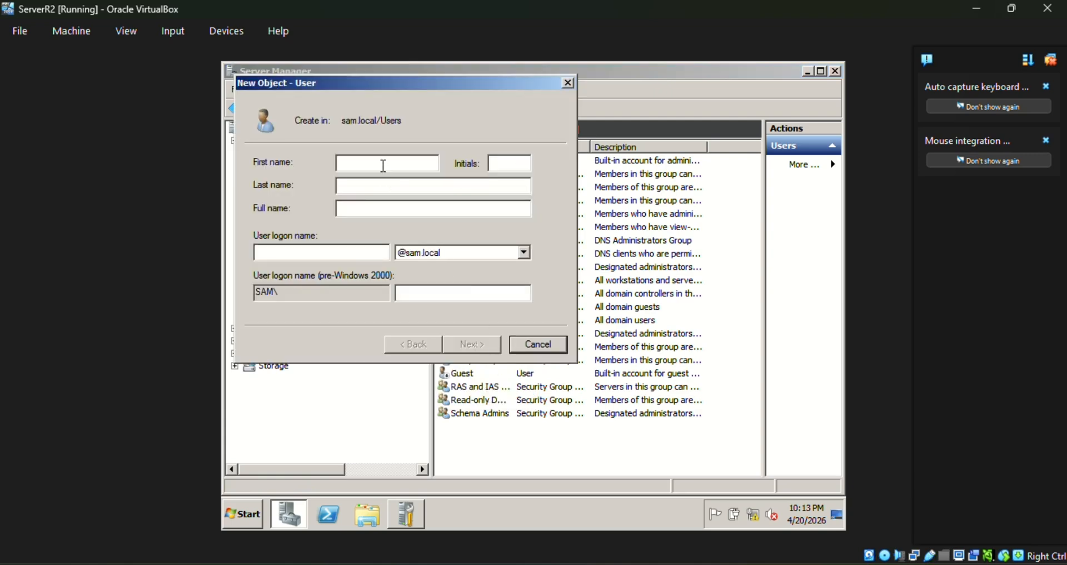
type("Axel")
left_click(449, 186)
type("Doe")
left_click_drag(406, 162, 315, 163)
type("Jhon")
Fill in the new user's logon name, correcting its spelling.
left_click(366, 251)
type("john")
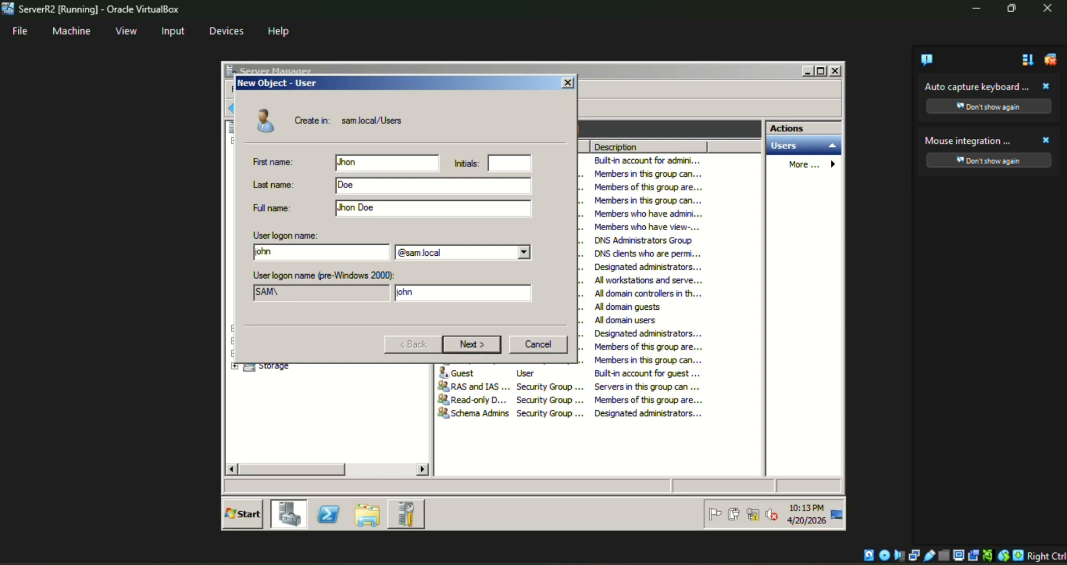
key("BackSpace")
key("BackSpace")
key("BackSpace")
type("hin")
key("BackSpace")
type("ondoe")
On the password page, clear 'must change password' and tick 'cannot change password' and 'never expires'.
left_click(480, 345)
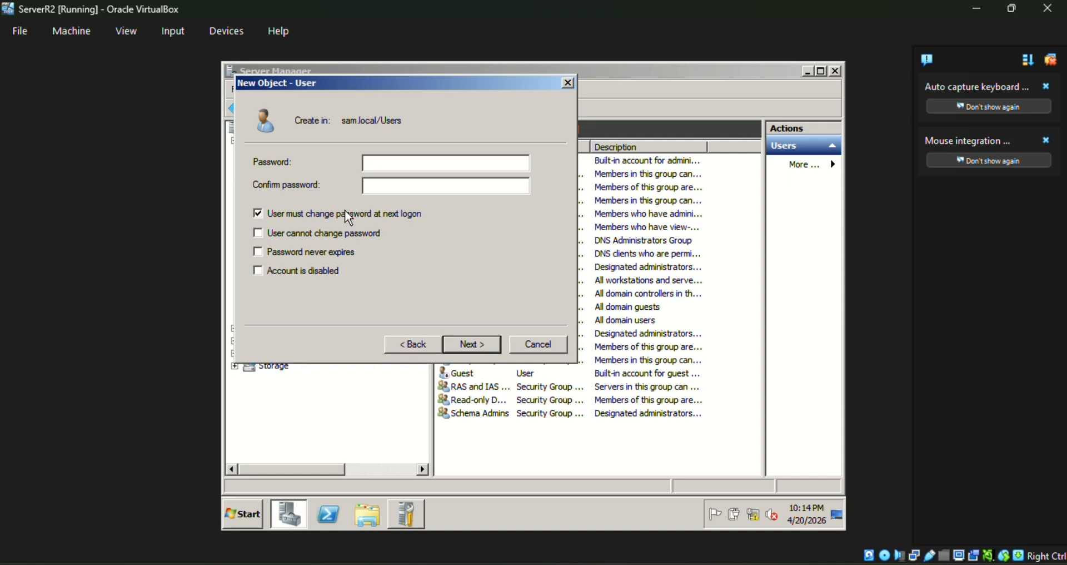
left_click(388, 214)
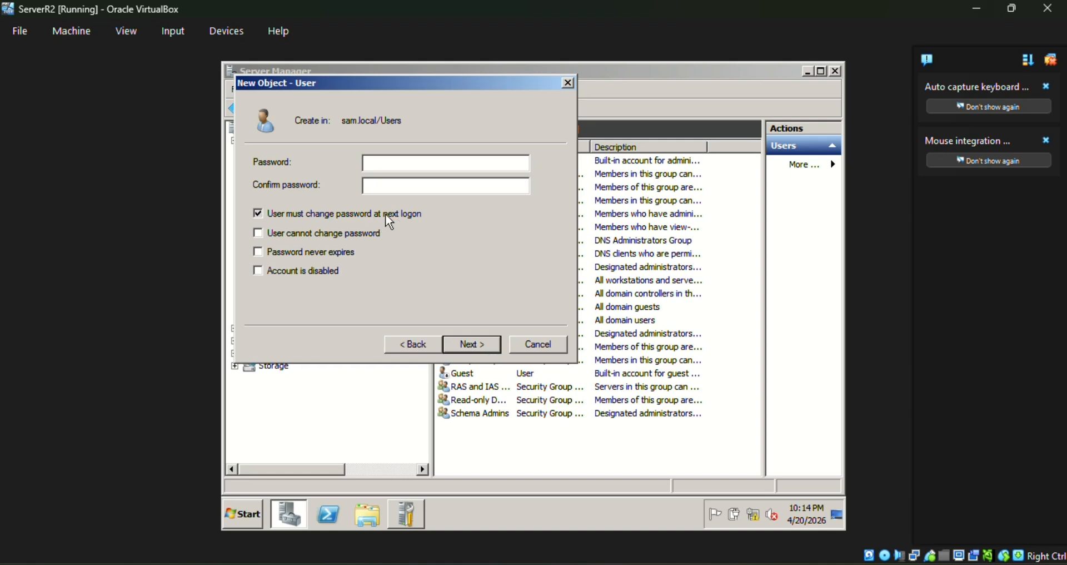
left_click(340, 235)
left_click(338, 257)
Enter the password and its confirmation, dismissing the passwords-do-not-match warning.
left_click(401, 164)
type("**************")
left_click(432, 184)
type("***********")
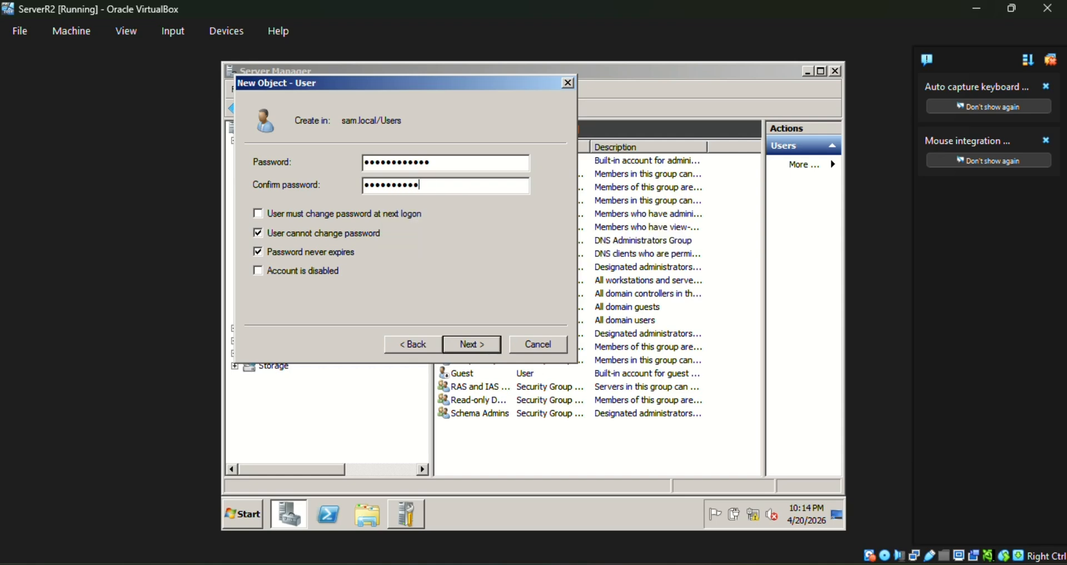
type("***")
key("BackSpace")
left_click(444, 163)
type("1")
left_click(465, 346)
left_click(567, 335)
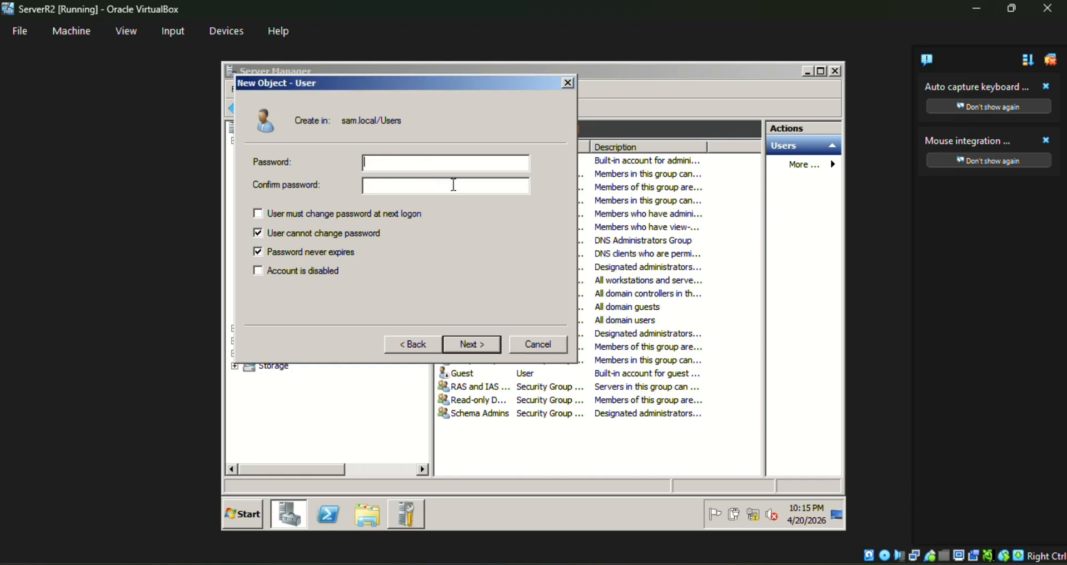
Re-enter matching passwords and finish creating the user.
type("12345678901234")
left_click(449, 181)
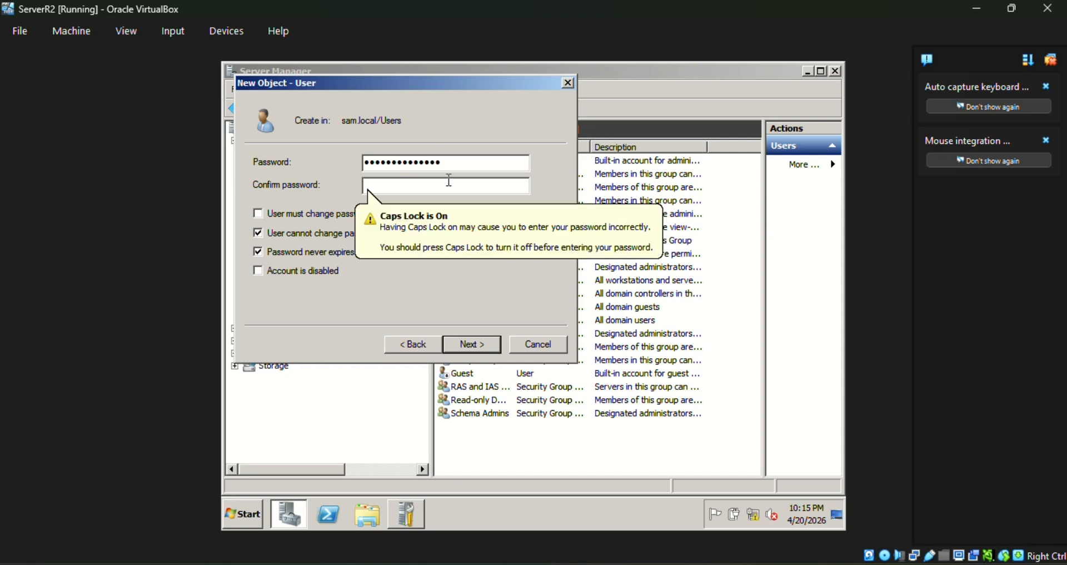
type("12345678")
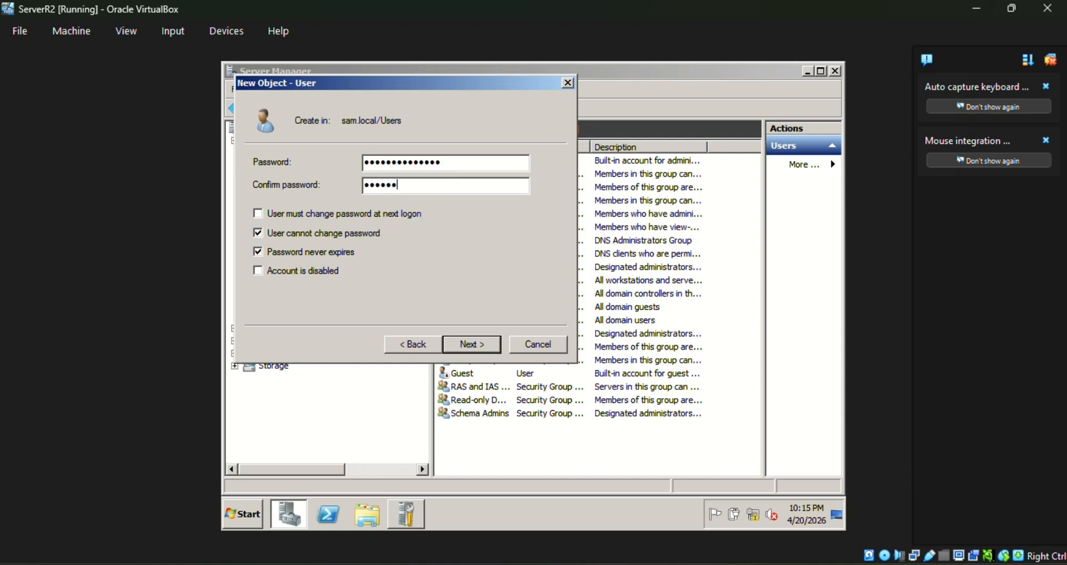
type("9012345")
left_click(485, 346)
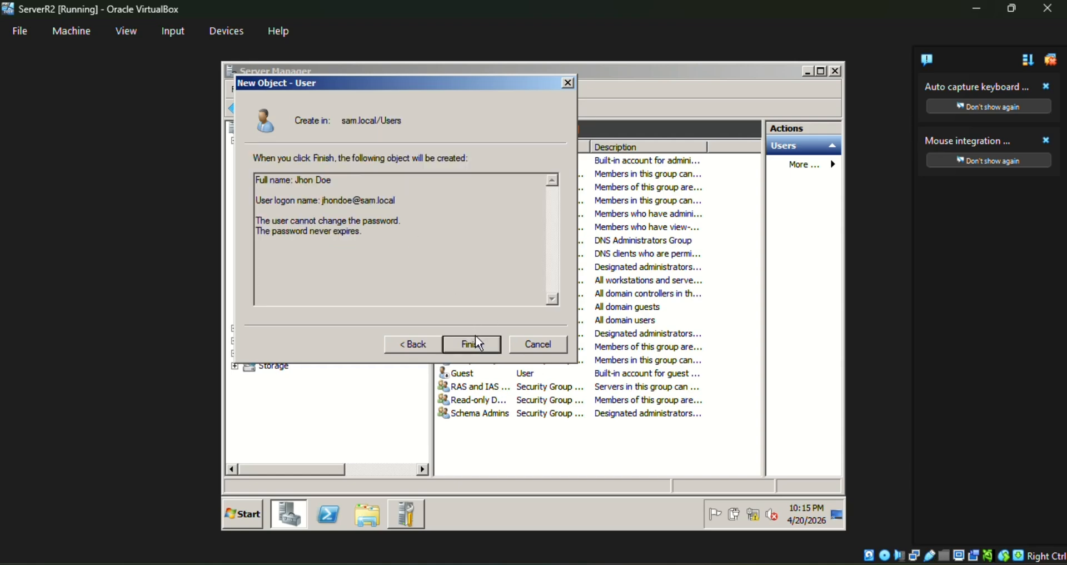
left_click(476, 342)
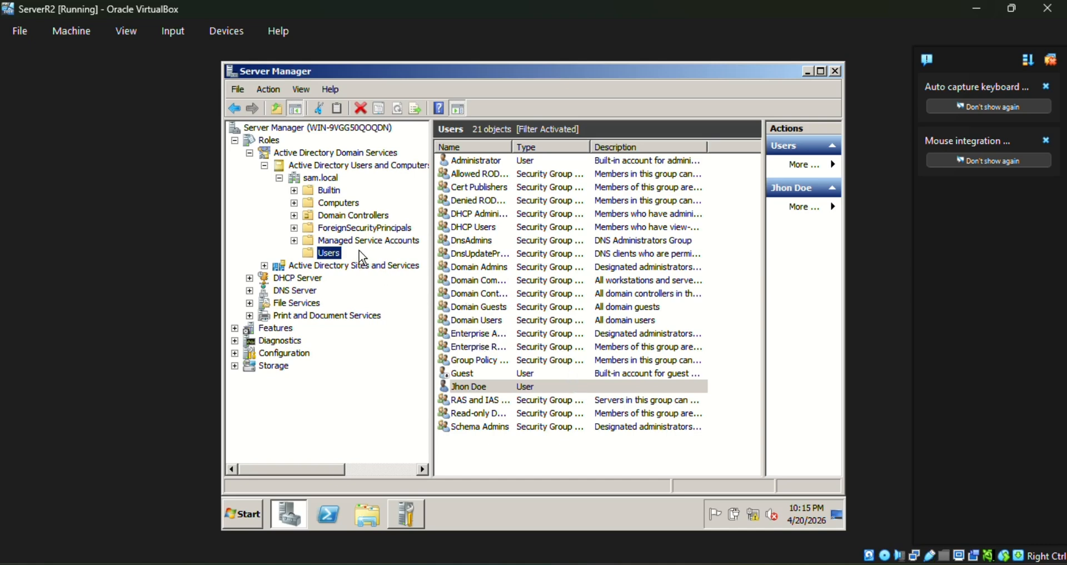
right_click(339, 253)
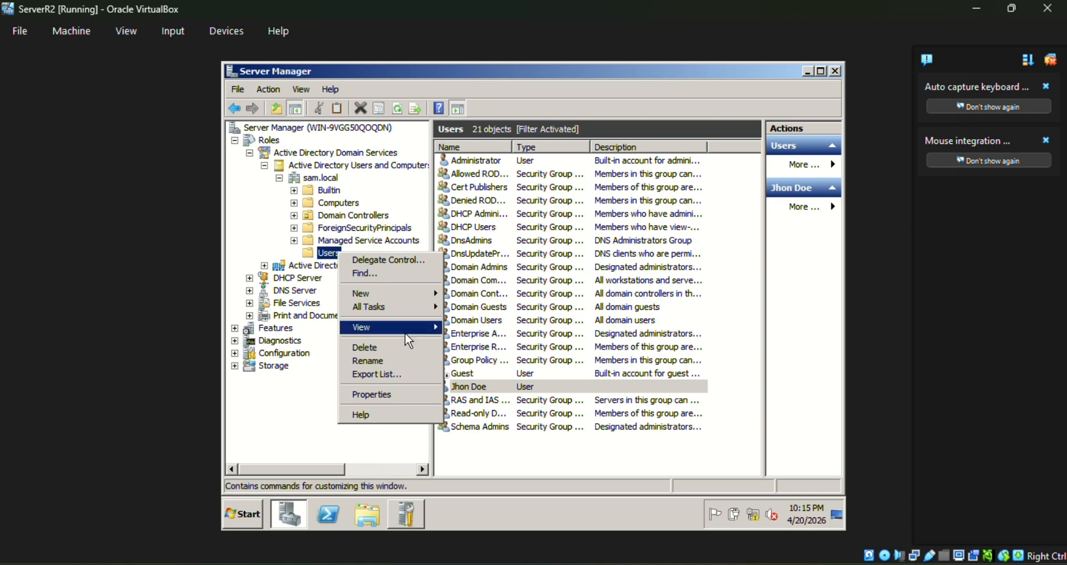
Start another new user and enter its first name, last name and logon name.
mouse_move(408, 333)
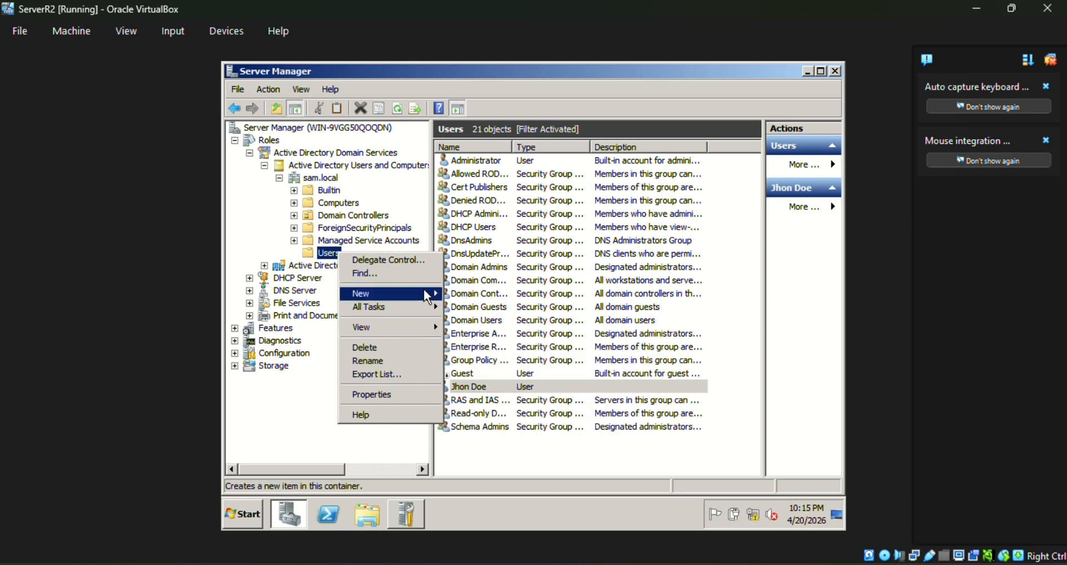
mouse_move(428, 293)
left_click(490, 384)
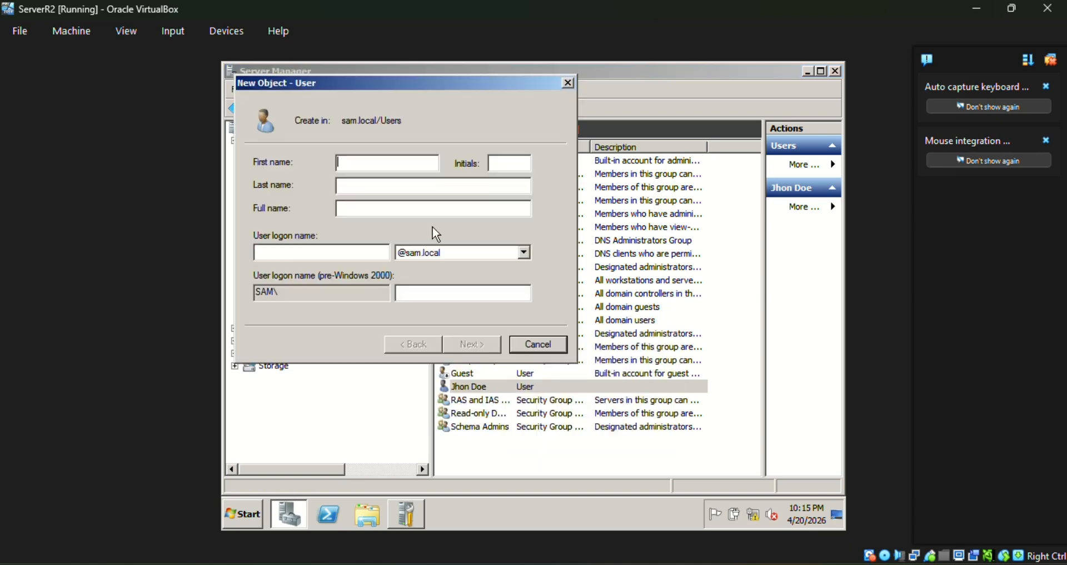
type("Juan")
left_click(428, 185)
type("Dela ")
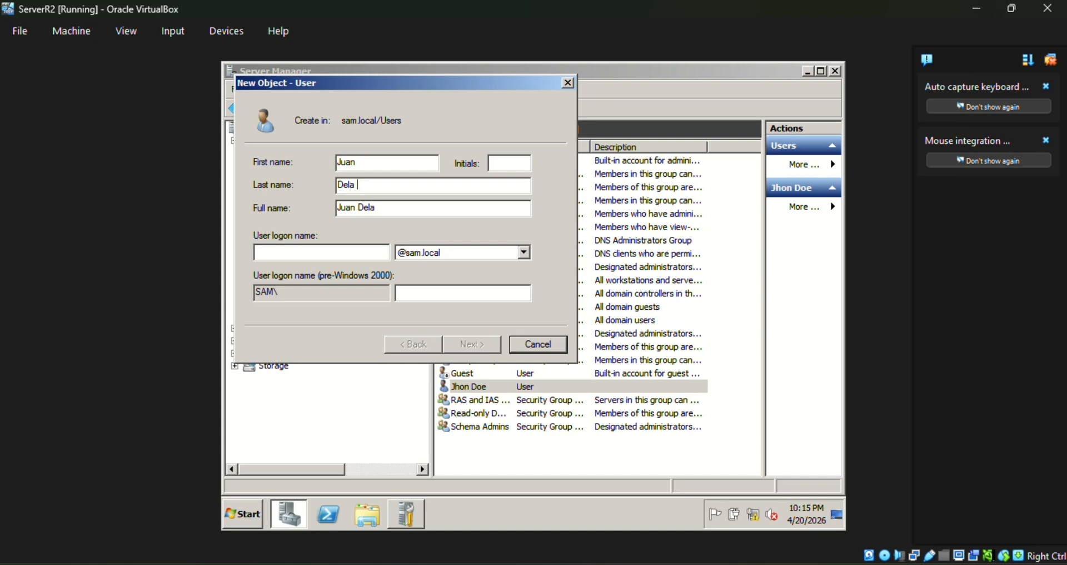
type("Cruz")
left_click(350, 254)
type("juandela")
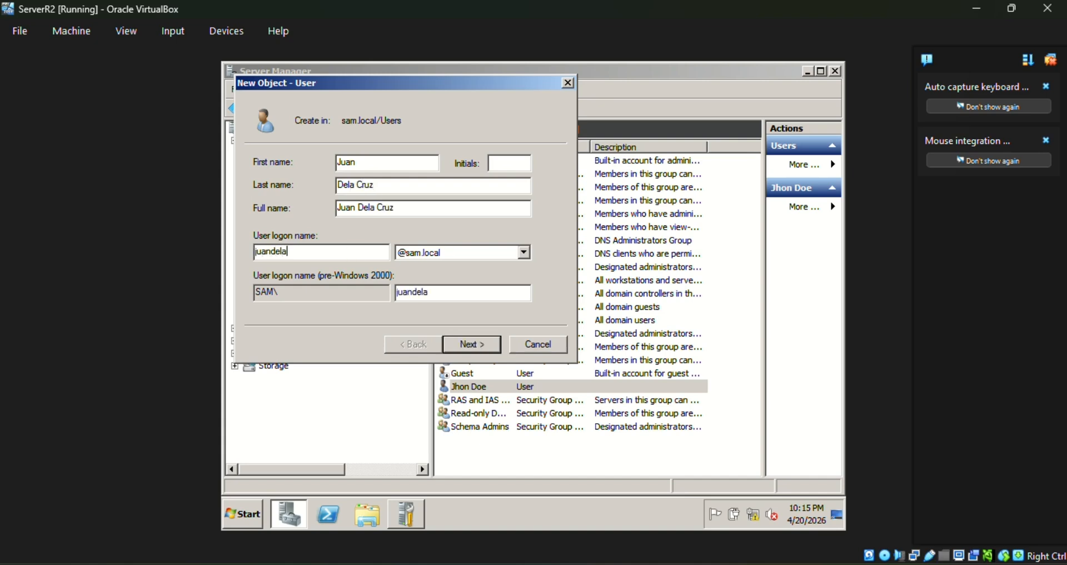
type("cruz")
Set the password to never expire and be user-unchangeable, enter it, and finish the wizard.
left_click(471, 345)
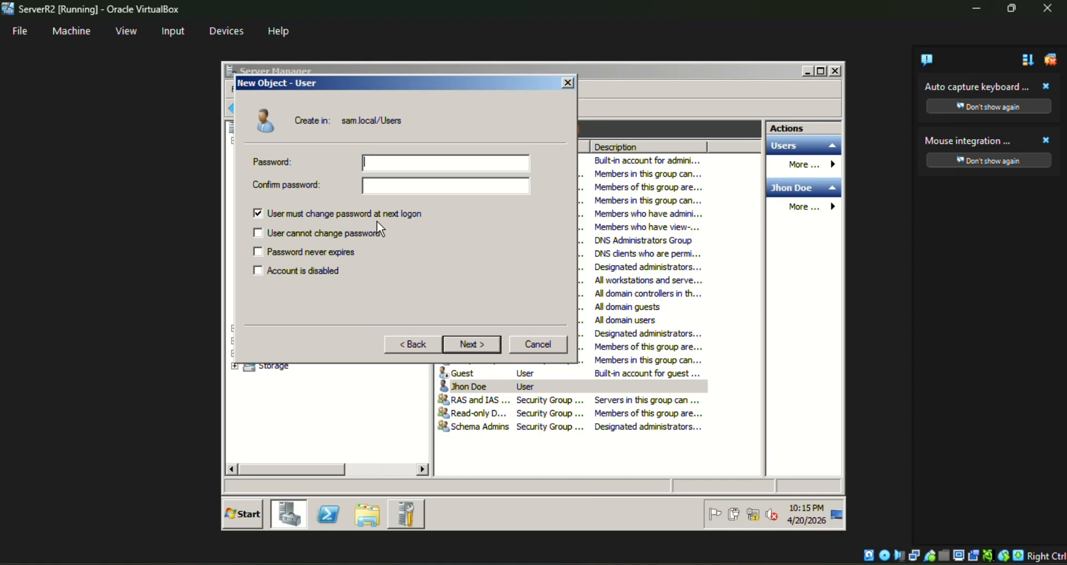
left_click(360, 233)
left_click(347, 248)
left_click(386, 167)
type("*************************")
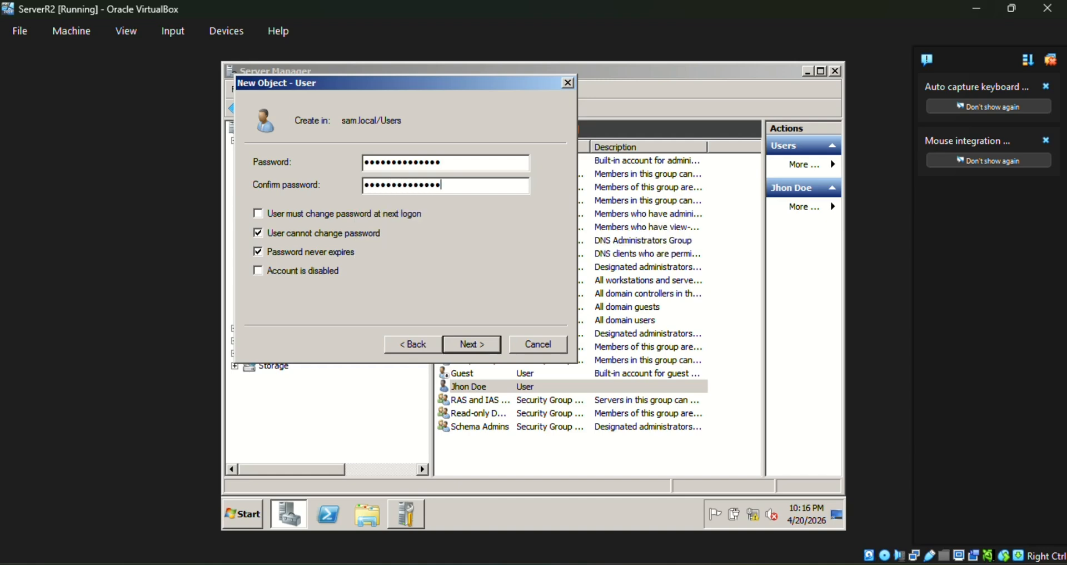
left_click(472, 343)
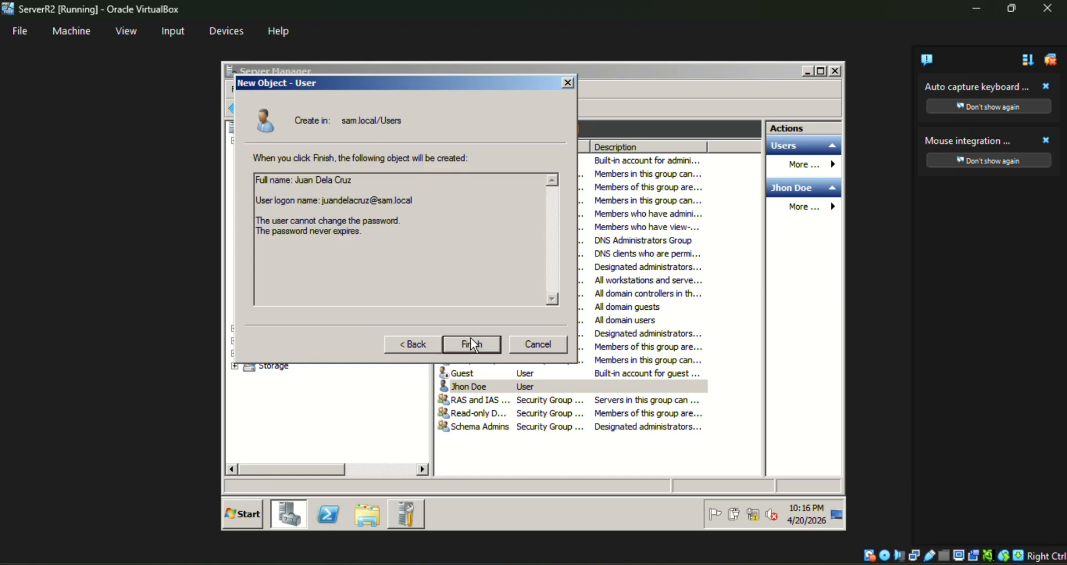
left_click(472, 344)
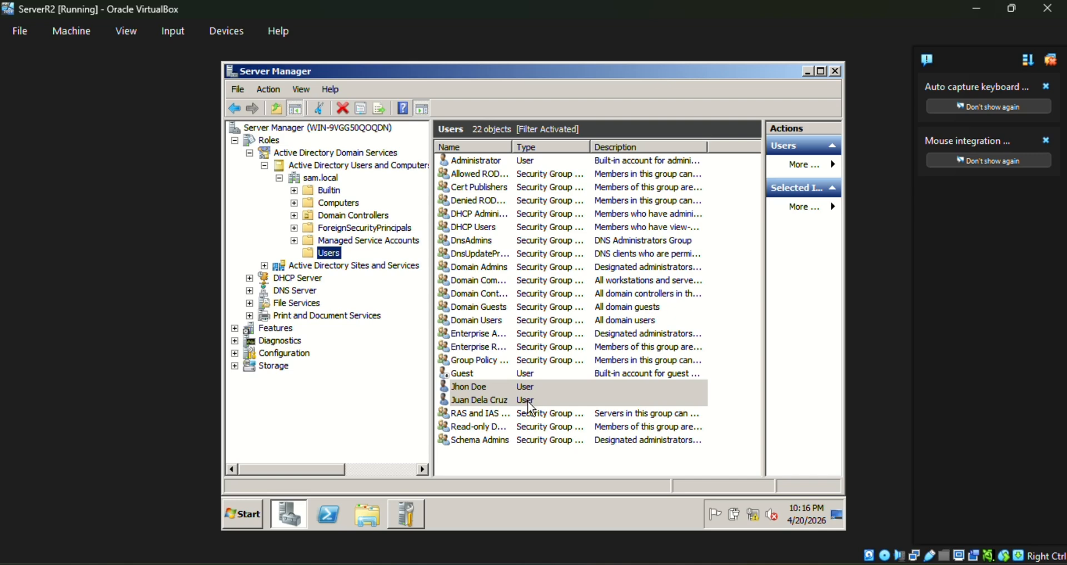
Expand Features > Group Policy Management > Forest: sam.local > Domains > sam.local.
left_click(234, 328)
left_click(249, 340)
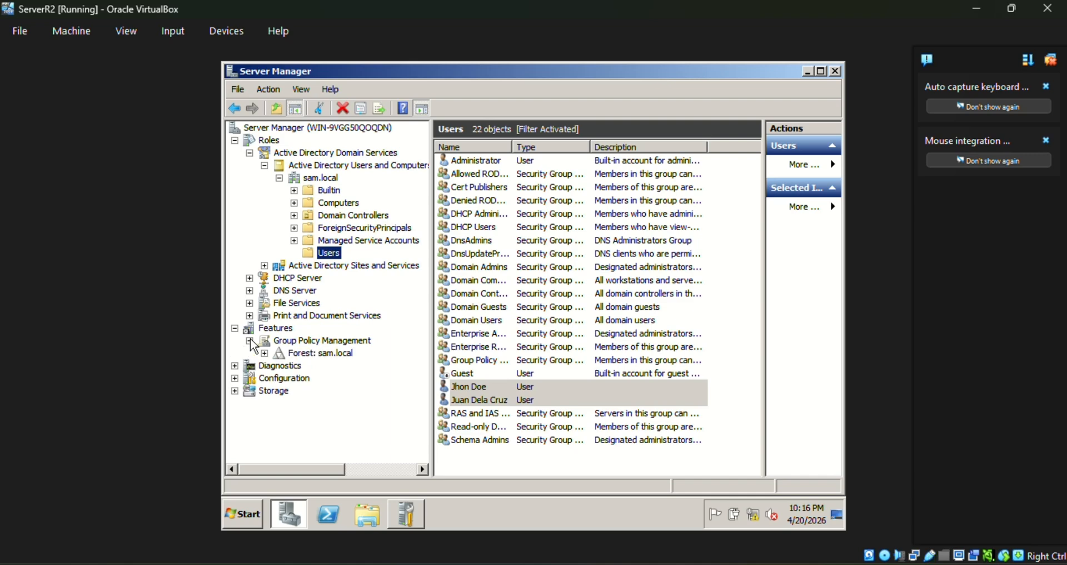
left_click(265, 353)
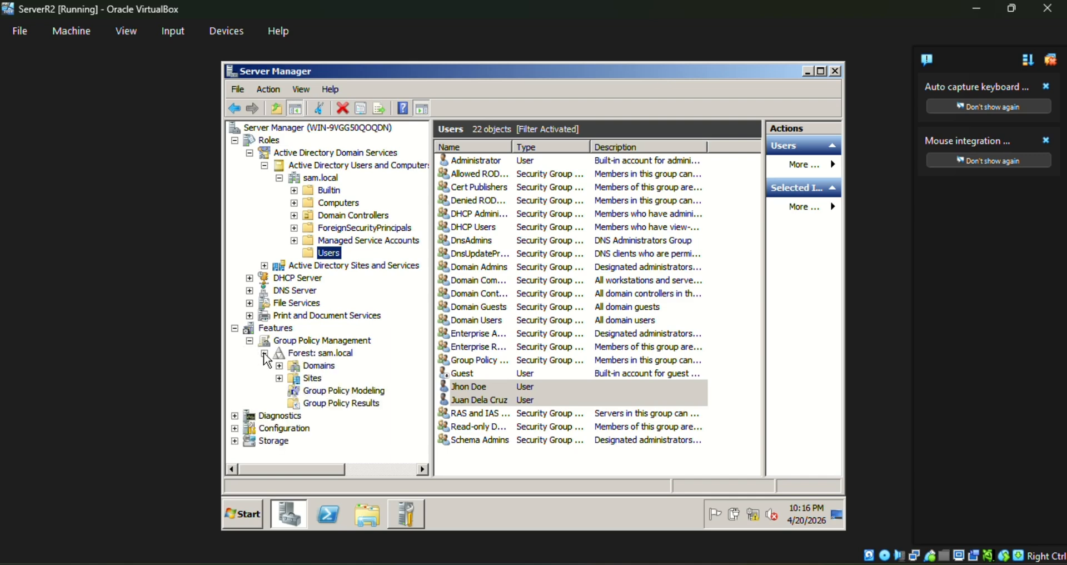
left_click(280, 366)
left_click(328, 380)
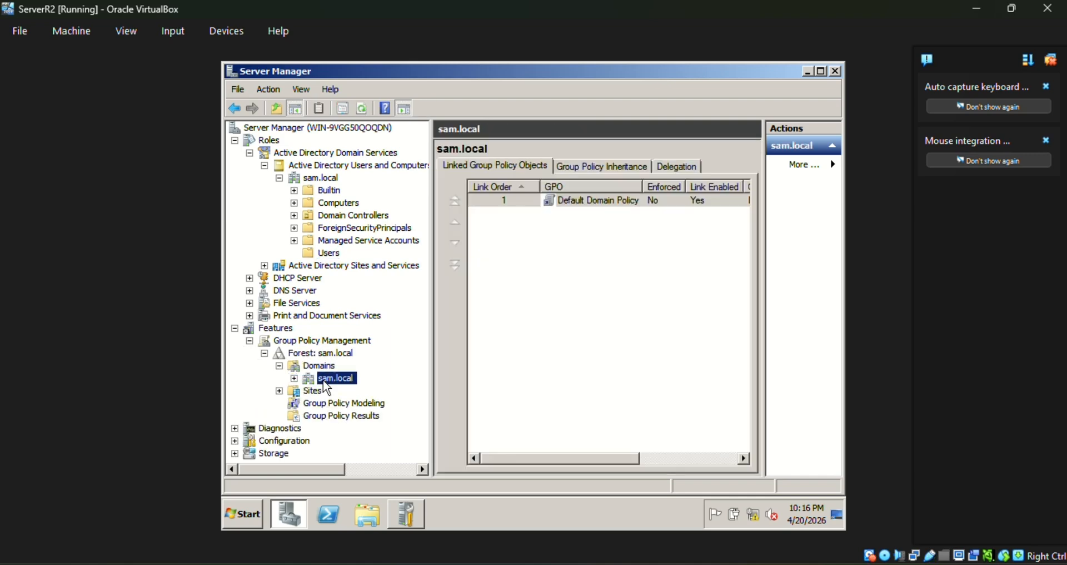
left_click(294, 378)
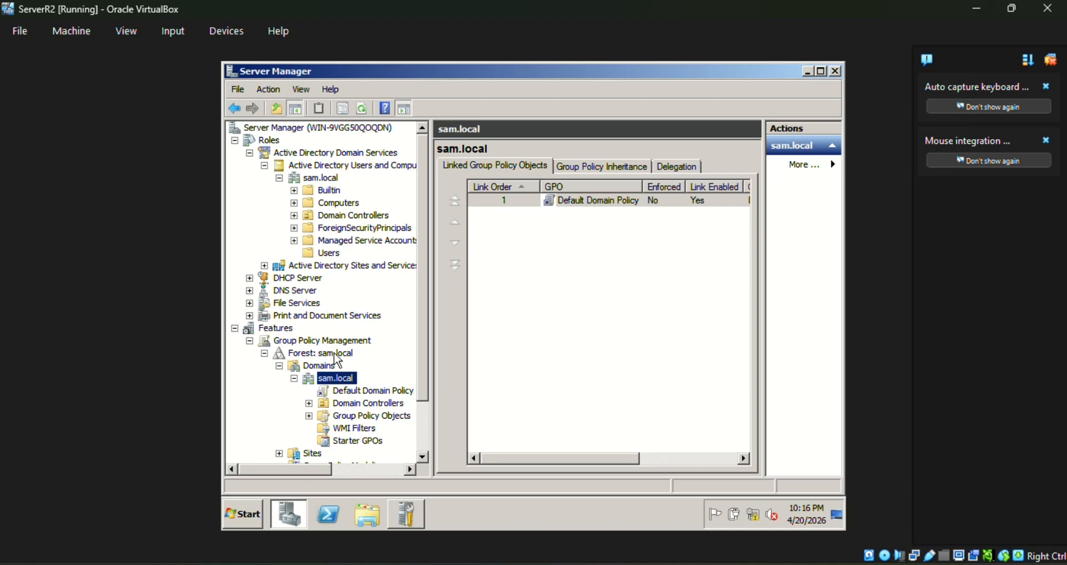
Open Default Domain Policy's scope and select the Authenticated Users security filtering entry.
left_click(353, 391)
left_click(629, 320)
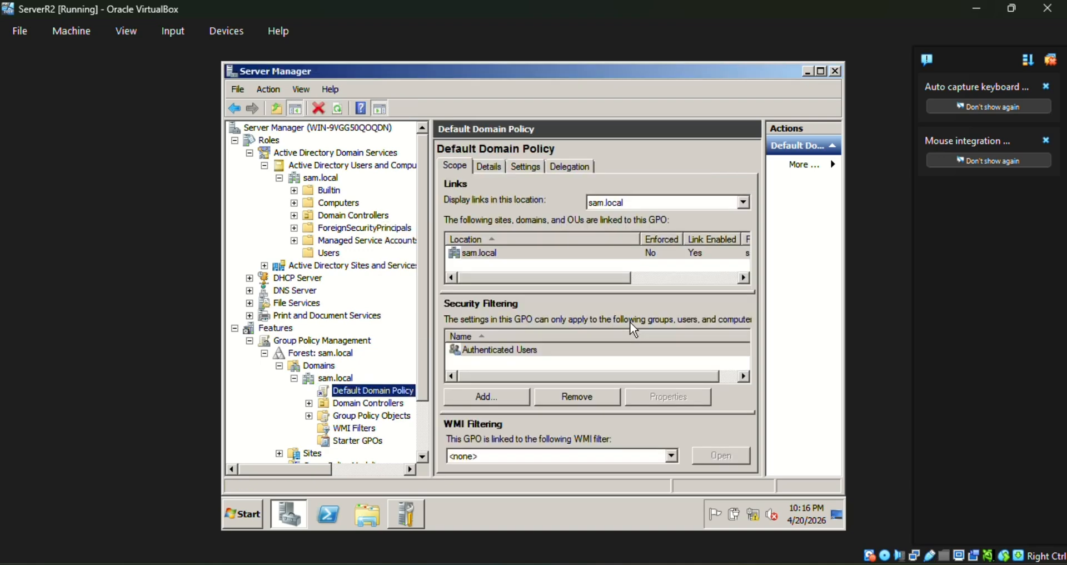
left_click_drag(432, 303, 404, 303)
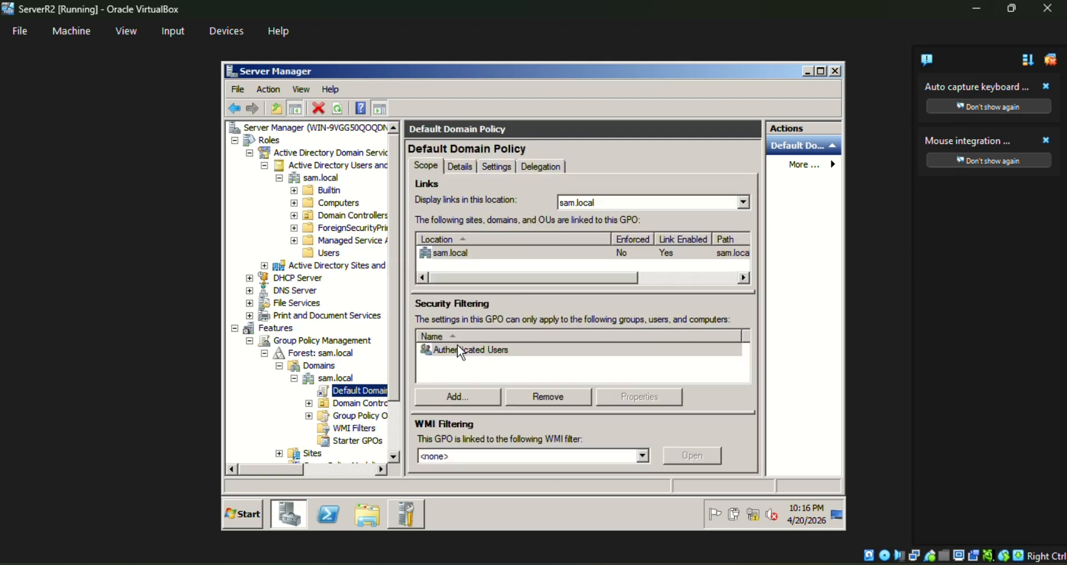
left_click(462, 349)
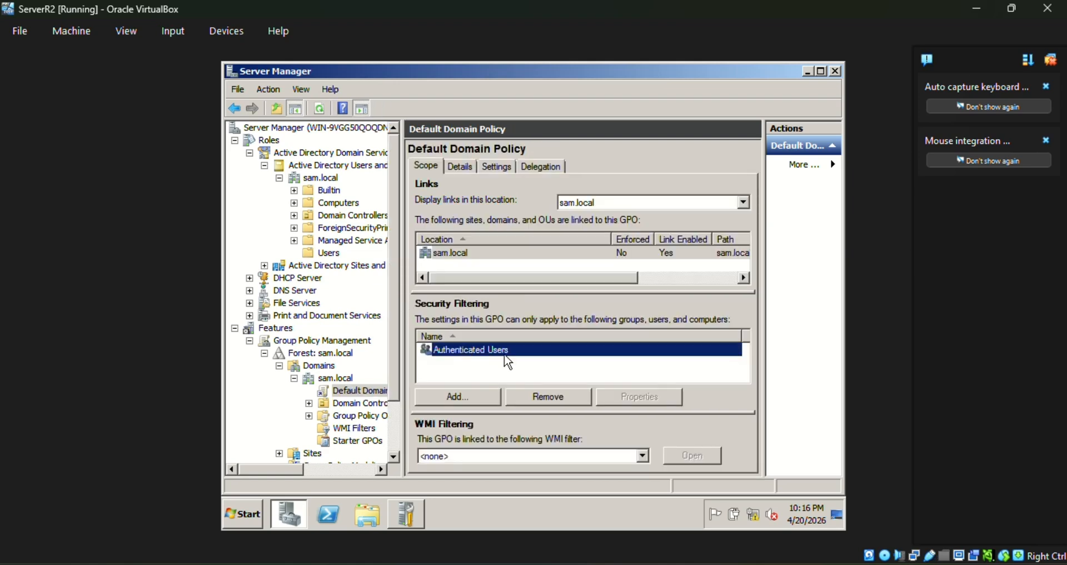
Add the second new user to security filtering, recovering from a name-not-found error.
left_click(458, 396)
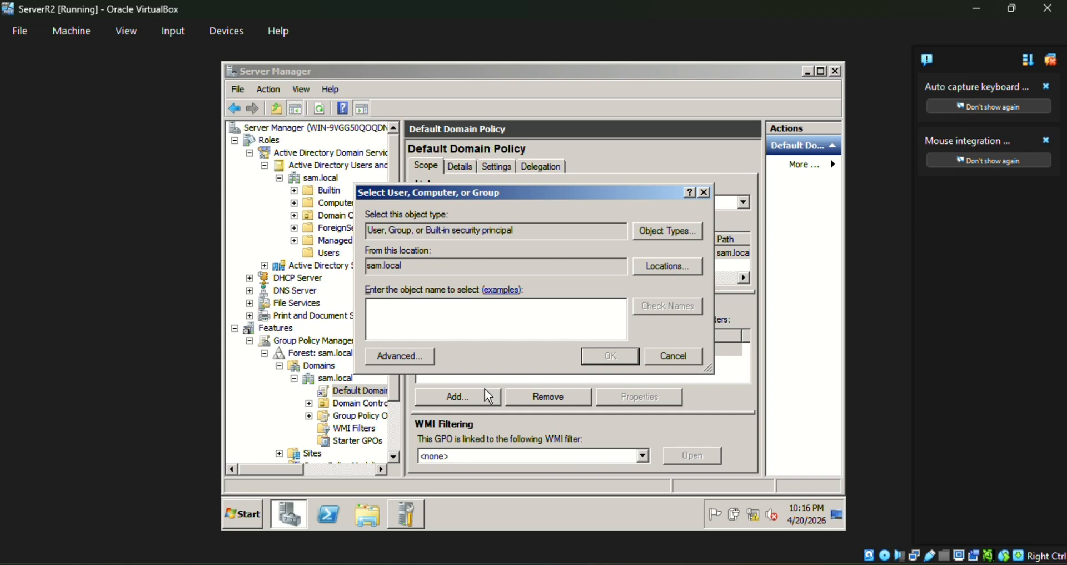
type("juandela")
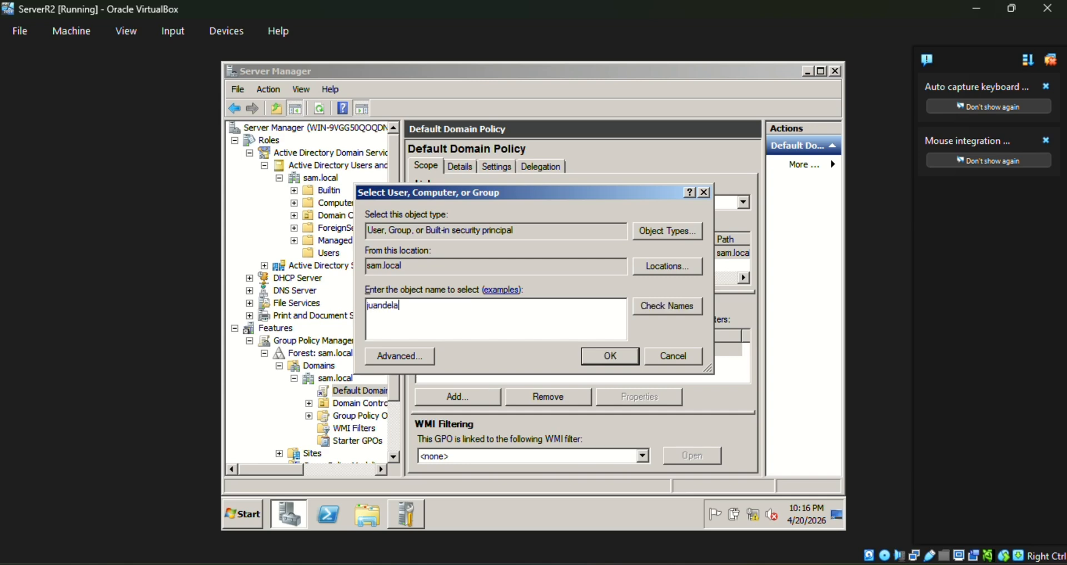
type("ceuz")
key("Return")
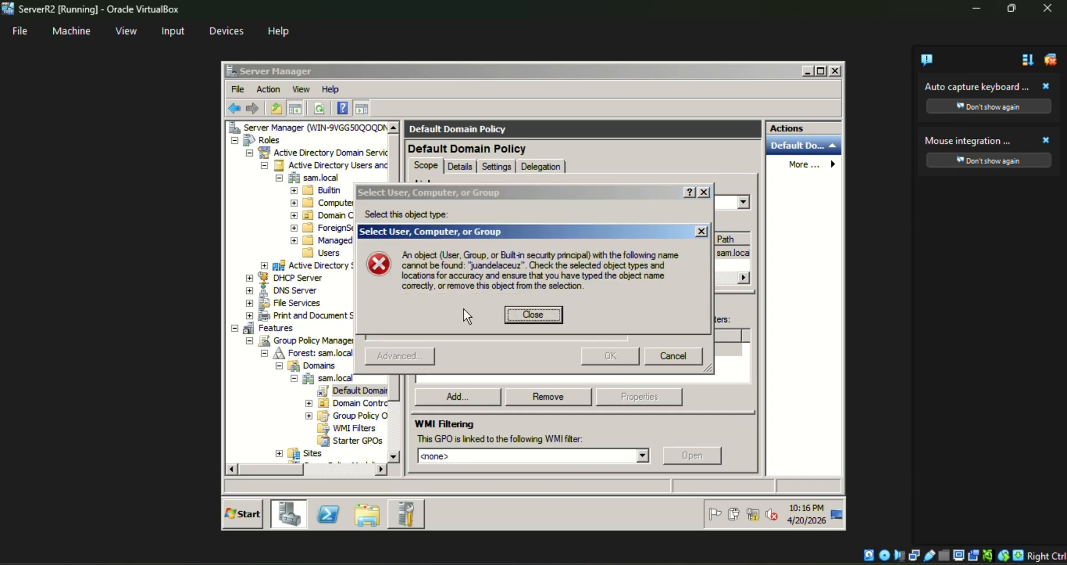
key("Return")
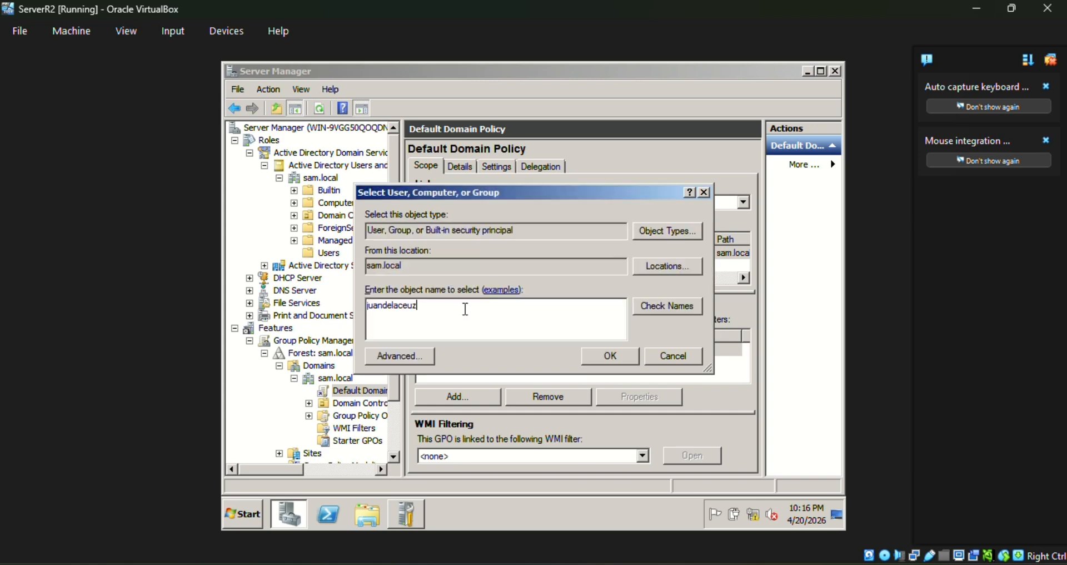
key("Return")
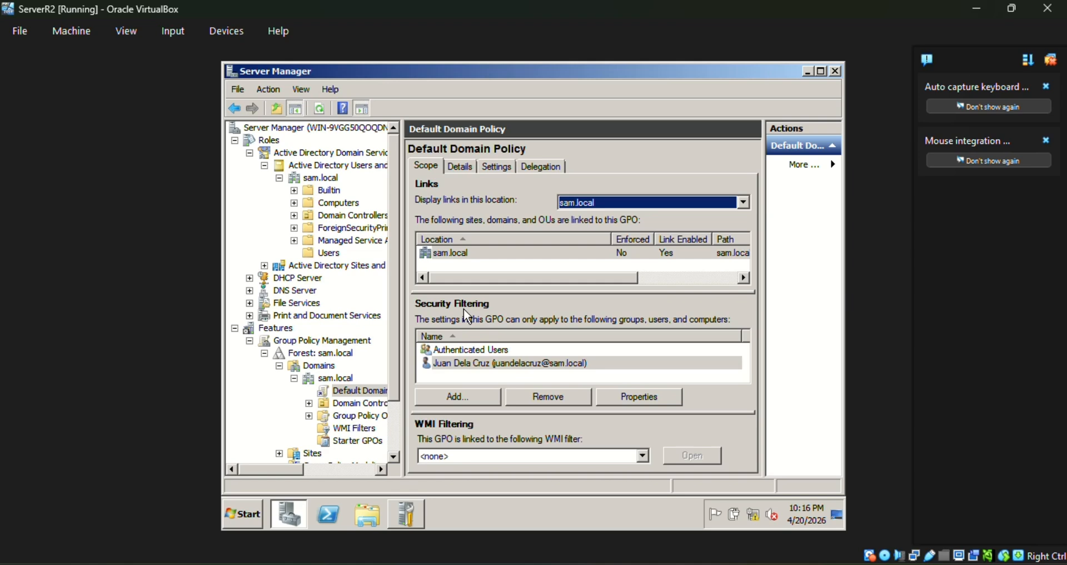
Add the first new user to security filtering and check the added entries.
left_click(481, 391)
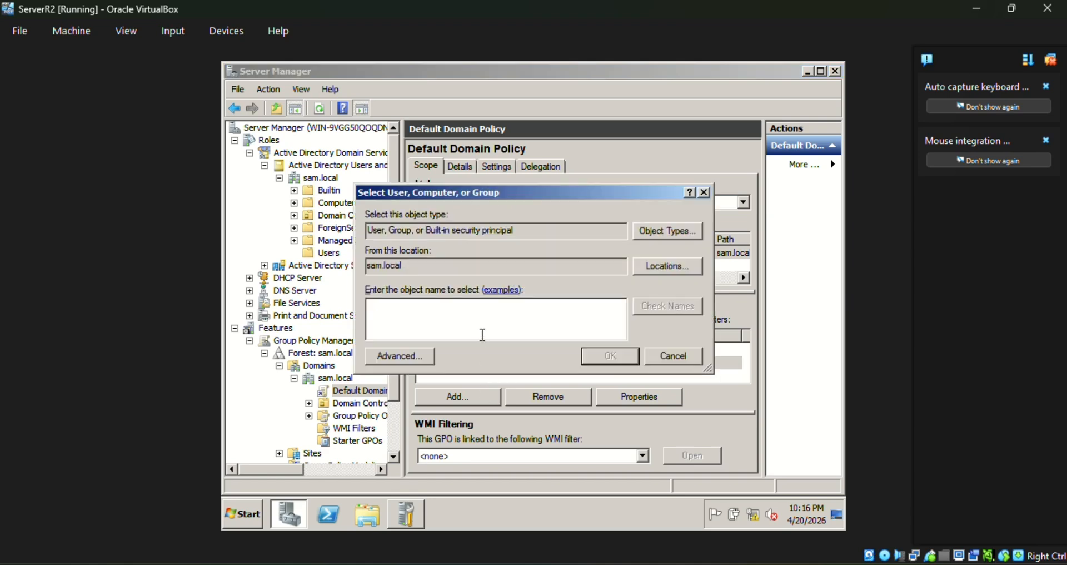
type("jhondoe")
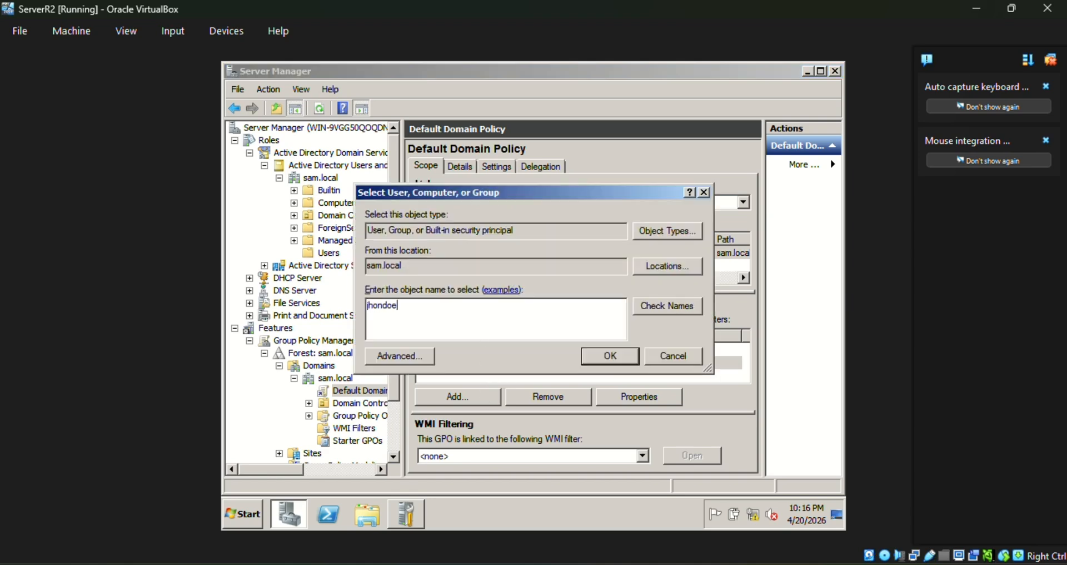
key("Return")
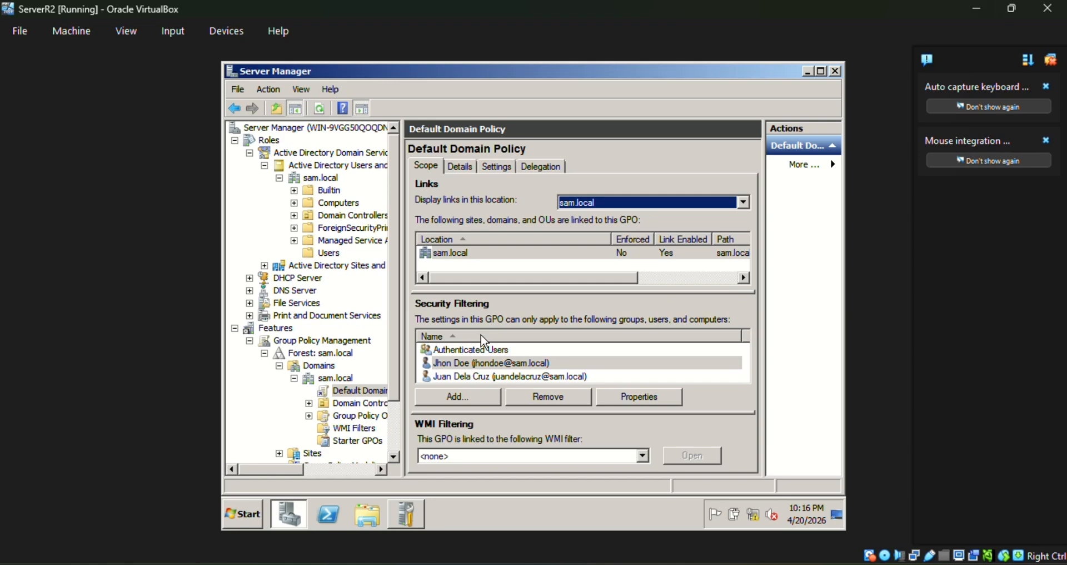
left_click(591, 377)
left_click(572, 360)
left_click(580, 374)
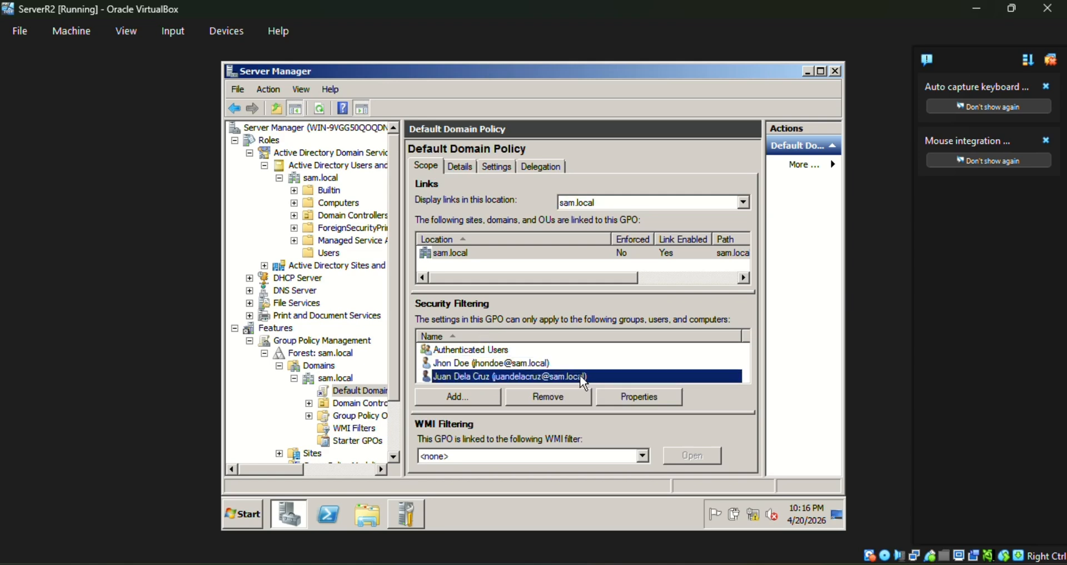
left_click(571, 359)
left_click(576, 372)
left_click(574, 363)
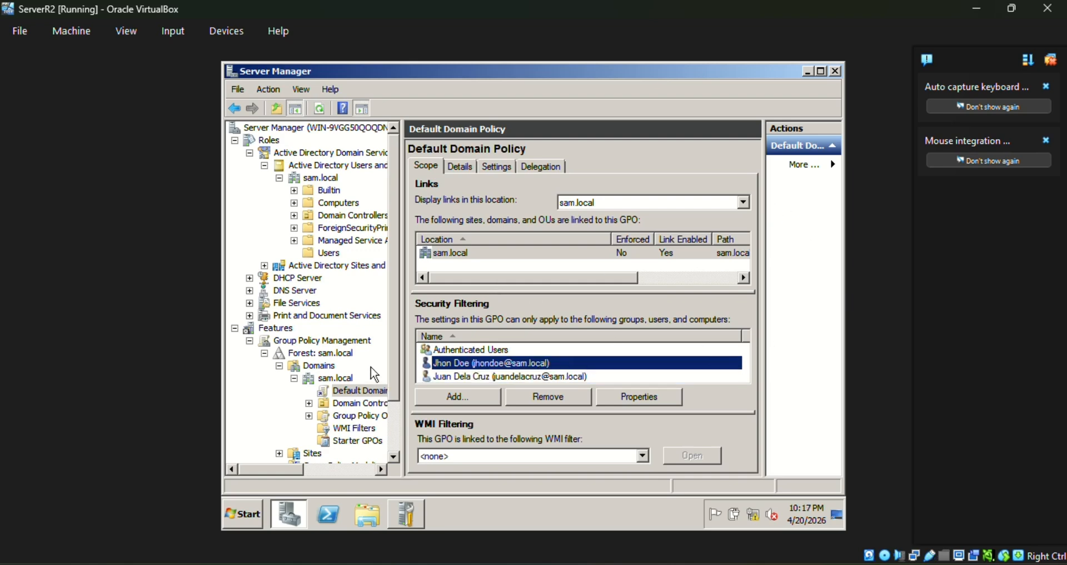
left_click_drag(403, 334, 414, 335)
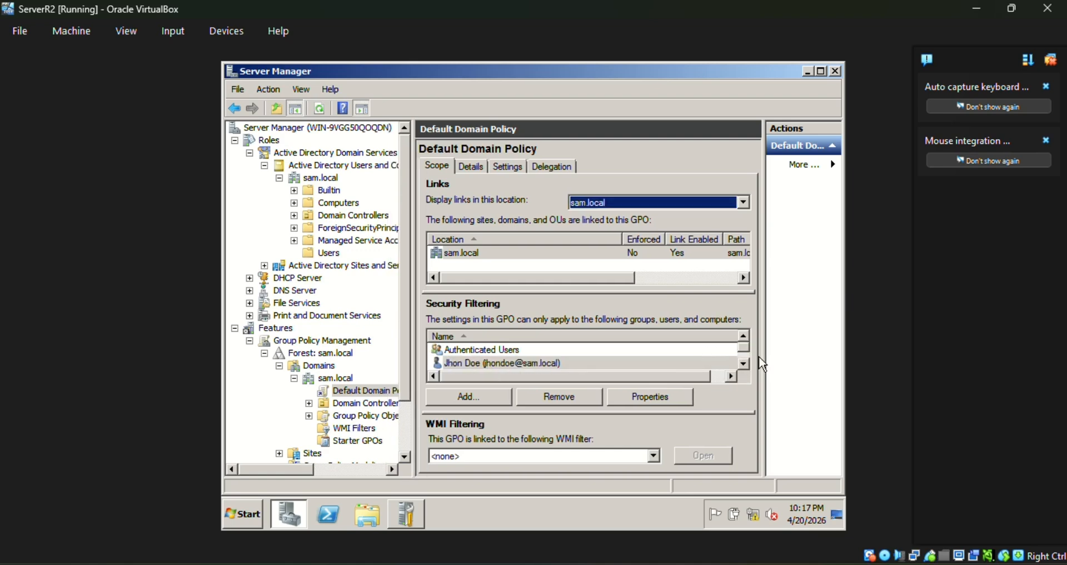
left_click(745, 360)
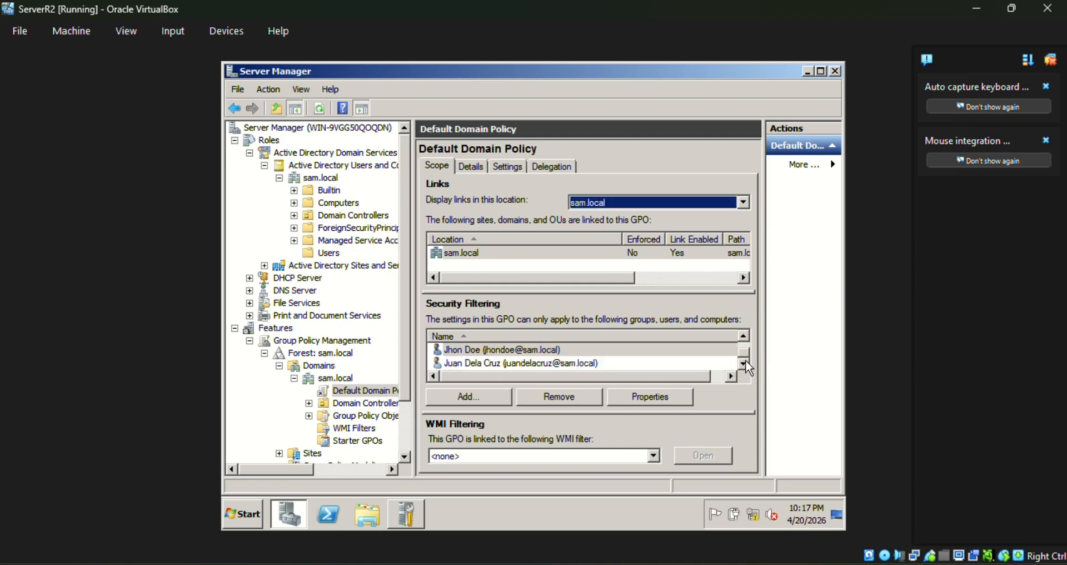
Return to the 22-object Users list, inspect the second new account, and open Start.
left_click(344, 266)
left_click(328, 253)
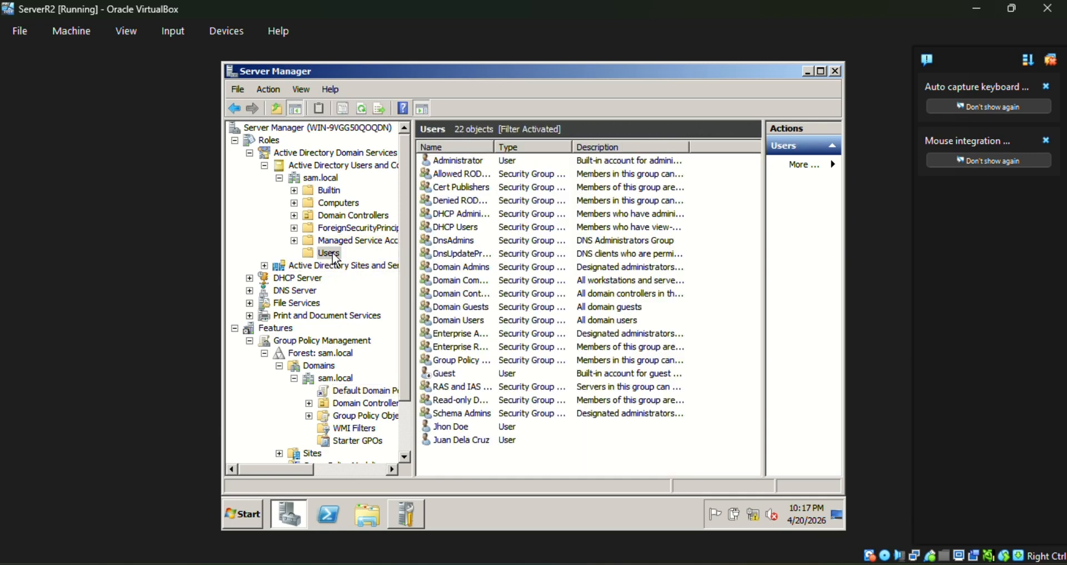
left_click(516, 444)
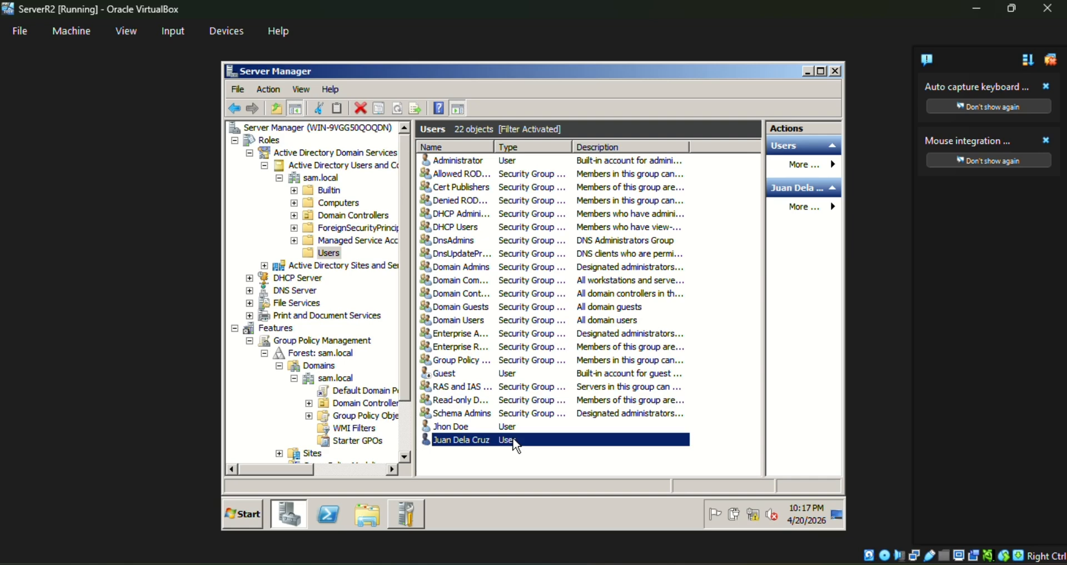
right_click(516, 444)
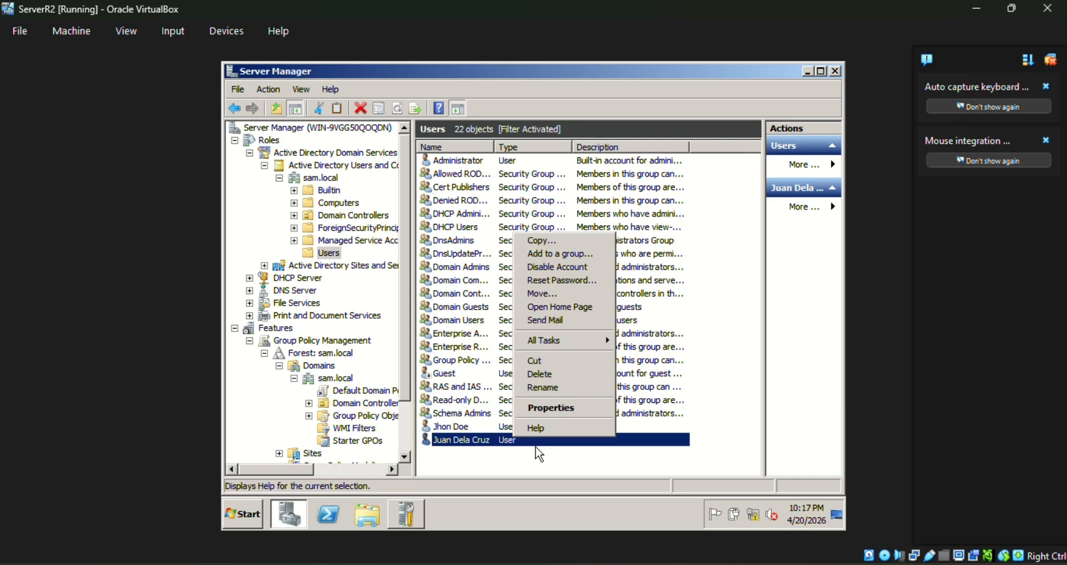
left_click(536, 453)
left_click(253, 513)
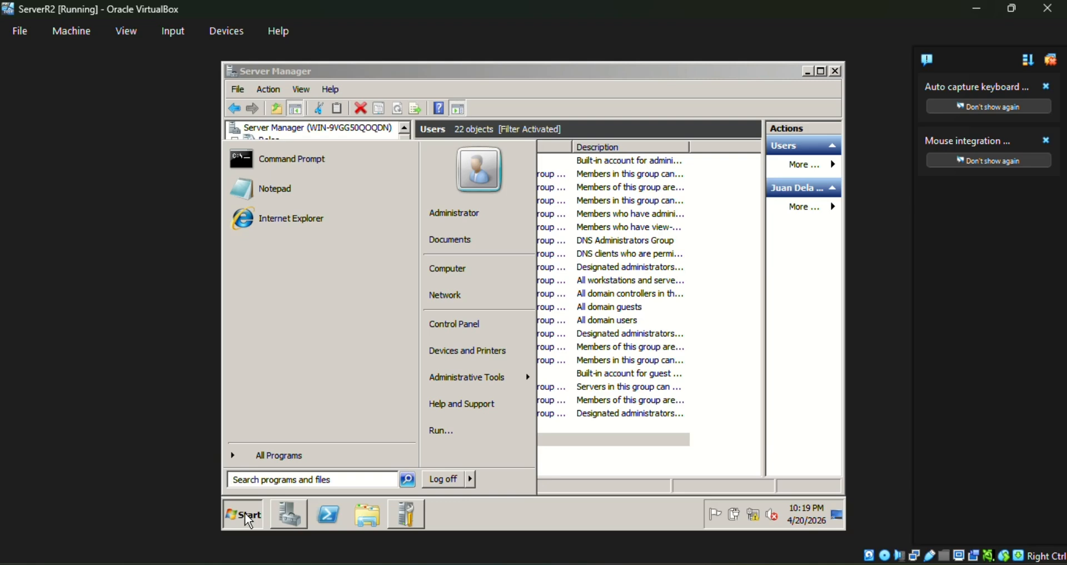
Open cmd and run net localgroup administrators <new domain user> /add.
type("cmd")
key("Return")
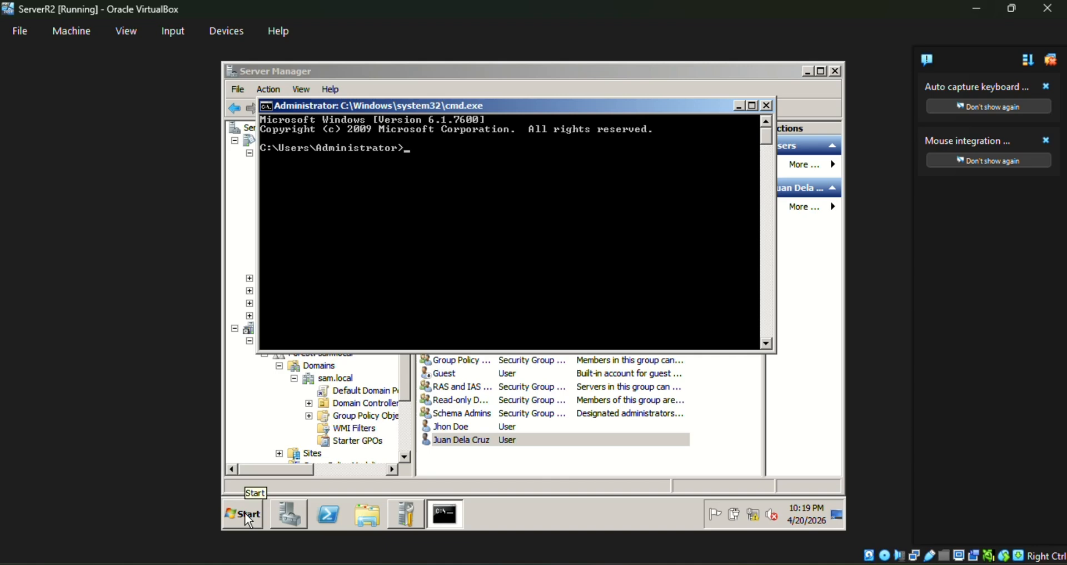
type("net local")
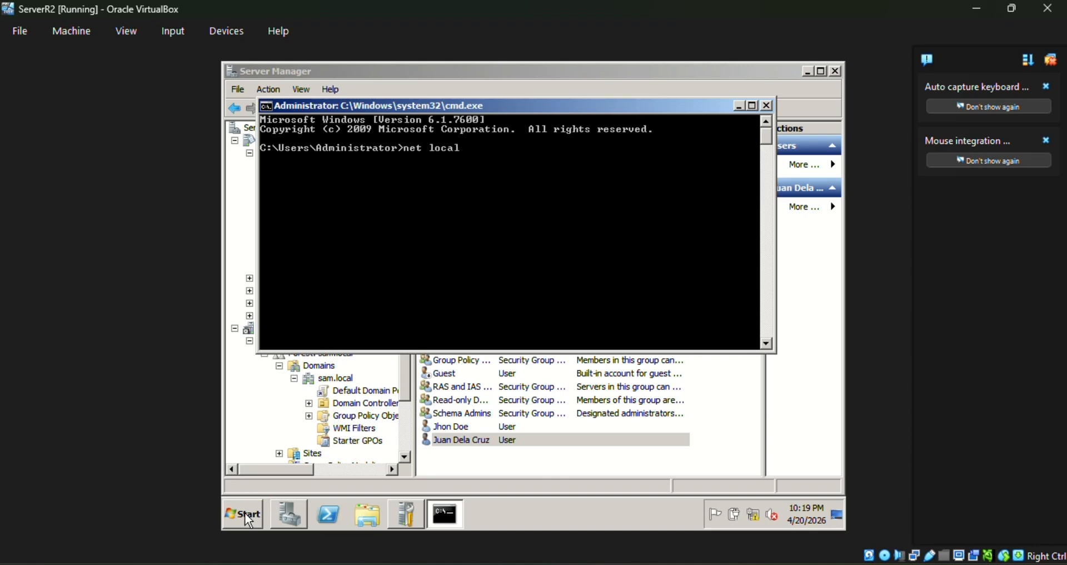
type("group administraotrs")
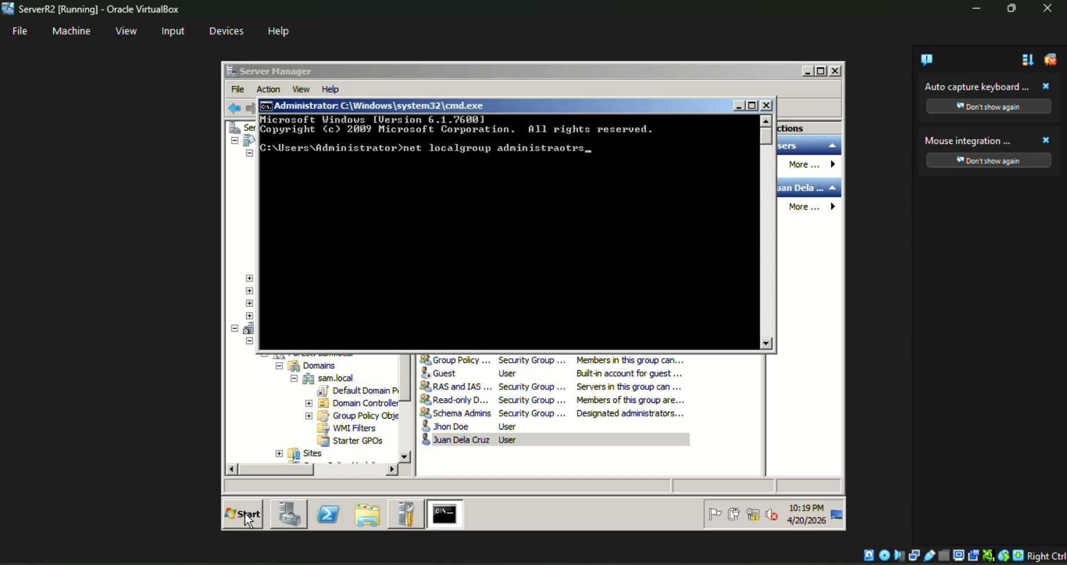
key("BackSpace")
key("BackSpace")
key("BackSpace")
key("BackSpace")
type("tro")
key("BackSpace")
key("BackSpace")
type("ors juandelacruz /add")
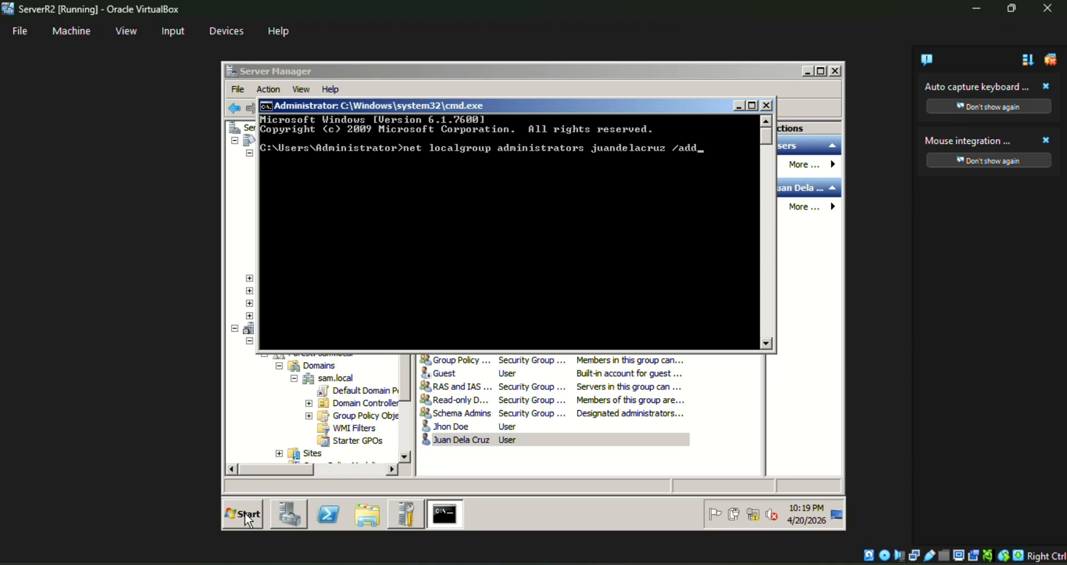
key("Return")
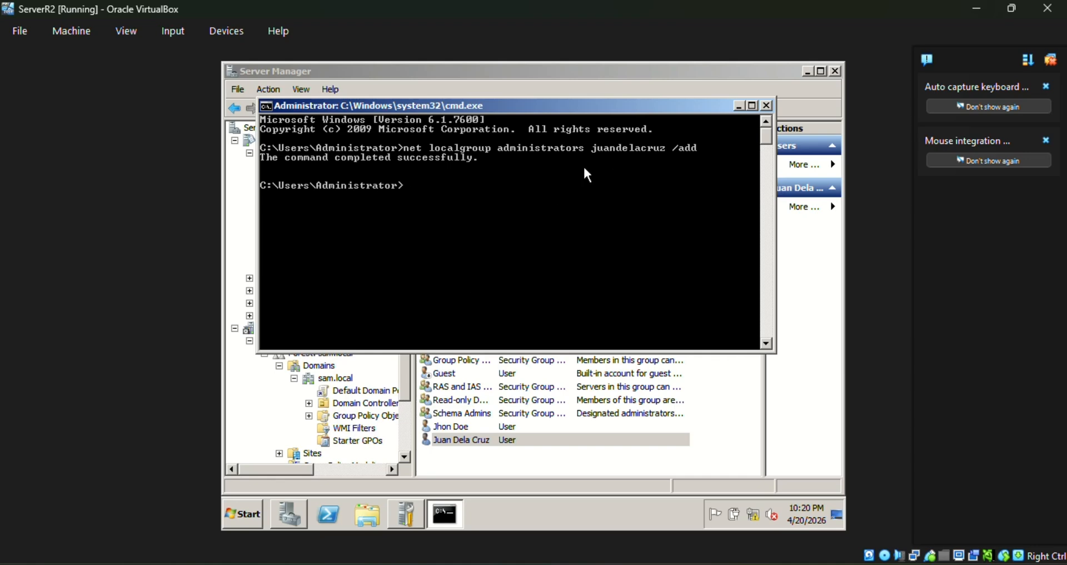
Close the command prompt, shrink the server VM window, and select the Client VM in VirtualBox Manager.
left_click(768, 106)
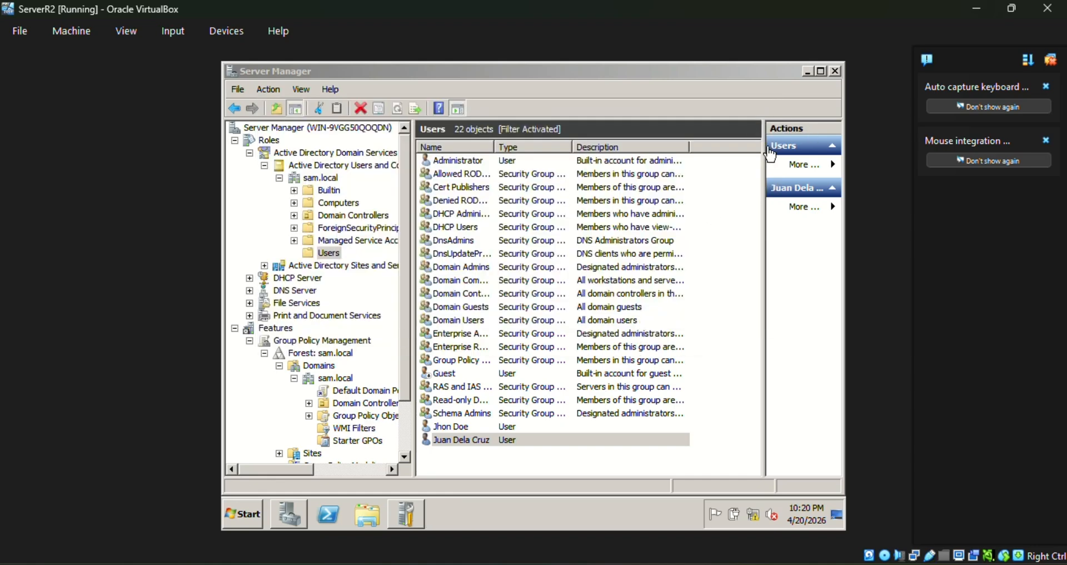
left_click(1012, 9)
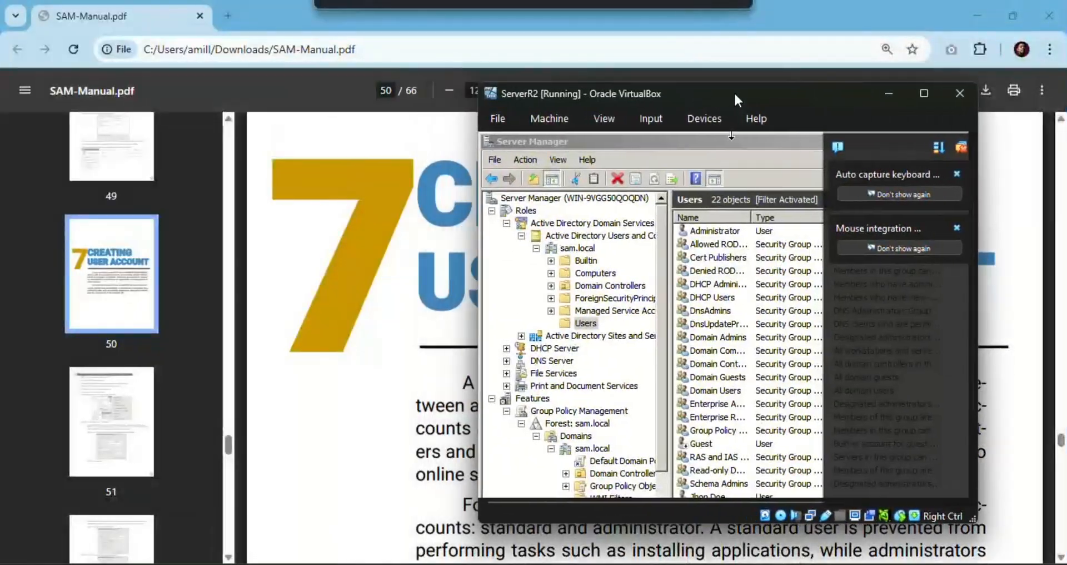
left_click_drag(735, 94, 820, 90)
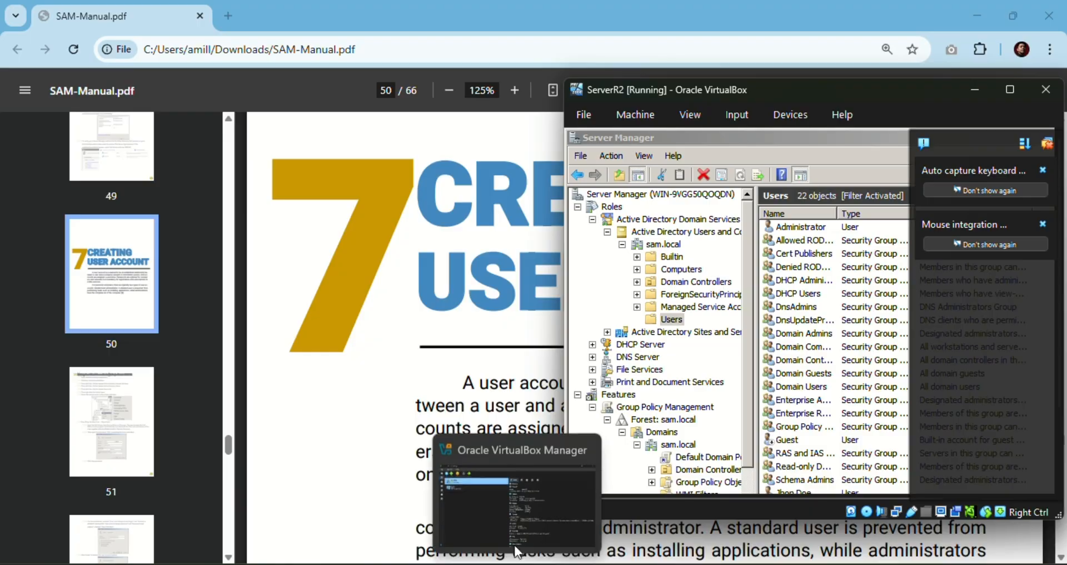
left_click(517, 500)
left_click(261, 167)
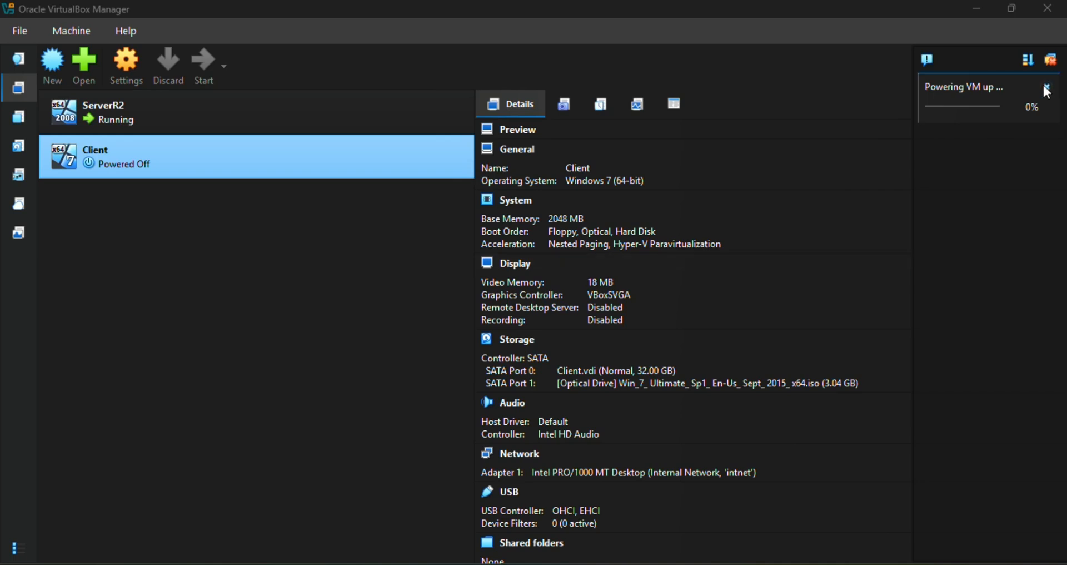
left_click(1011, 10)
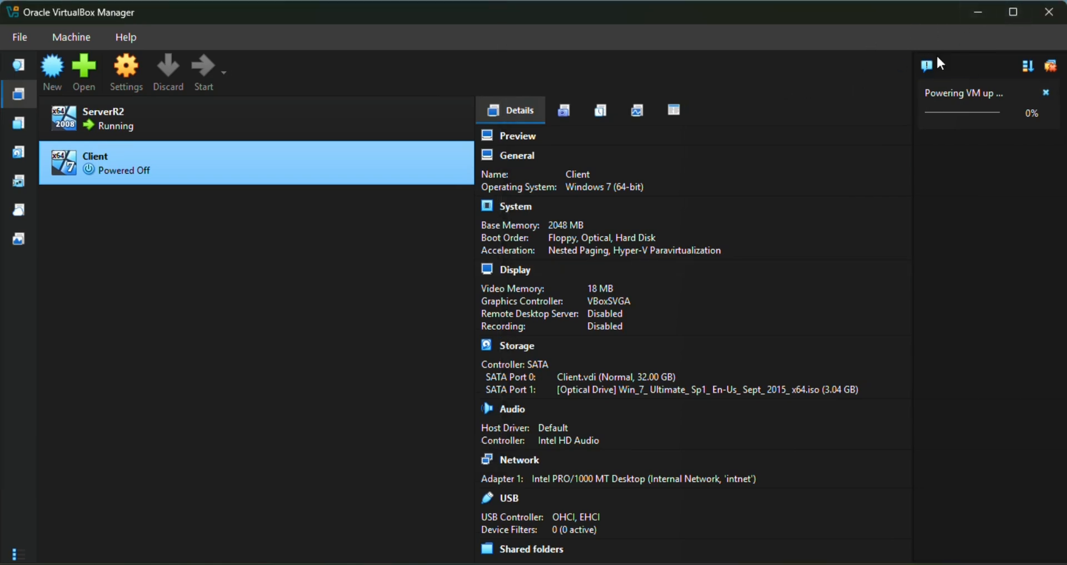
double_click(837, 16)
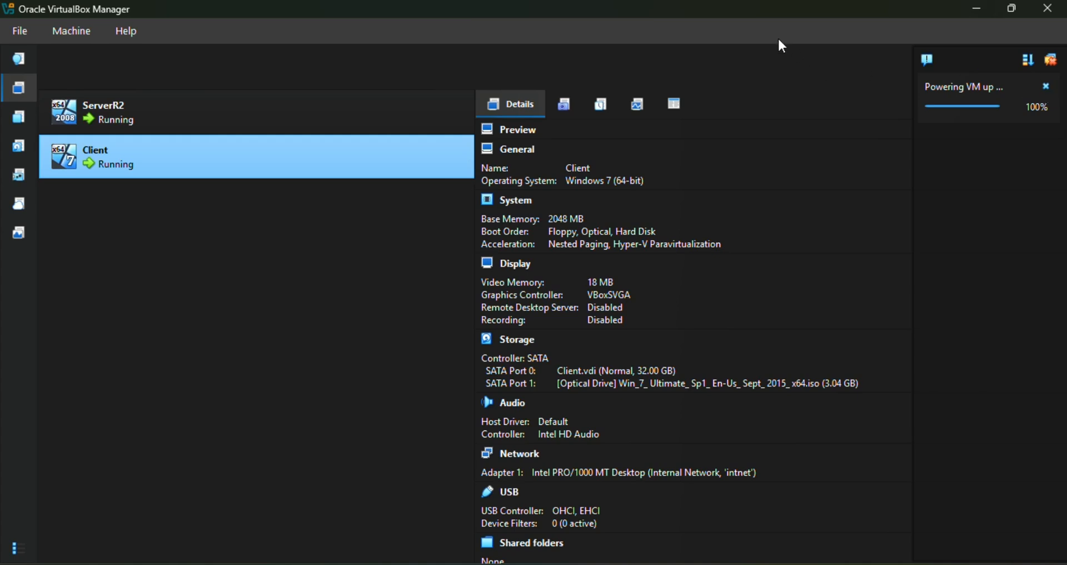
Continue booting the Client VM with Start Windows Normally.
key("alt+Tab")
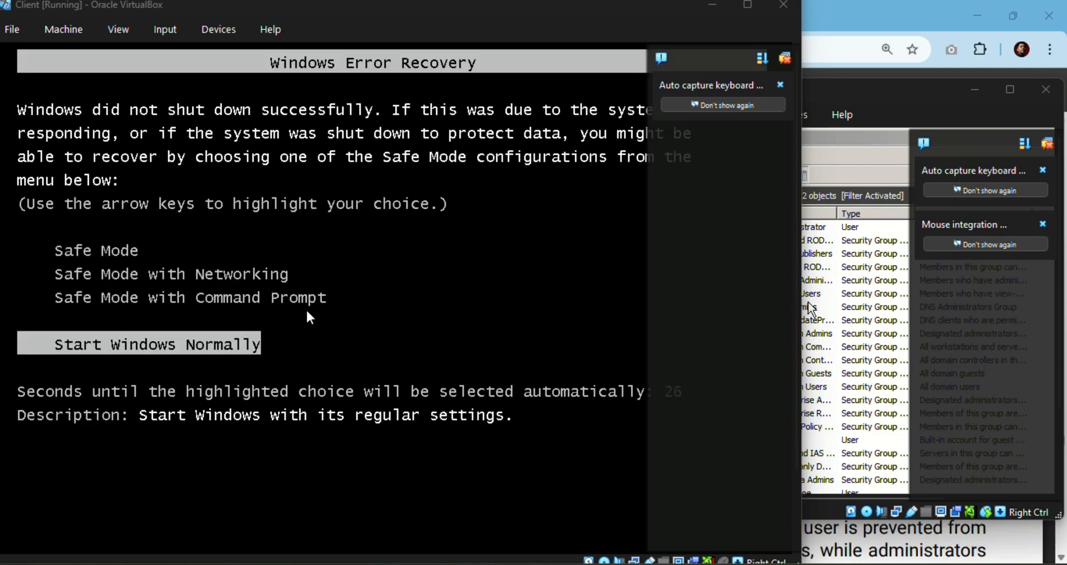
left_click(780, 84)
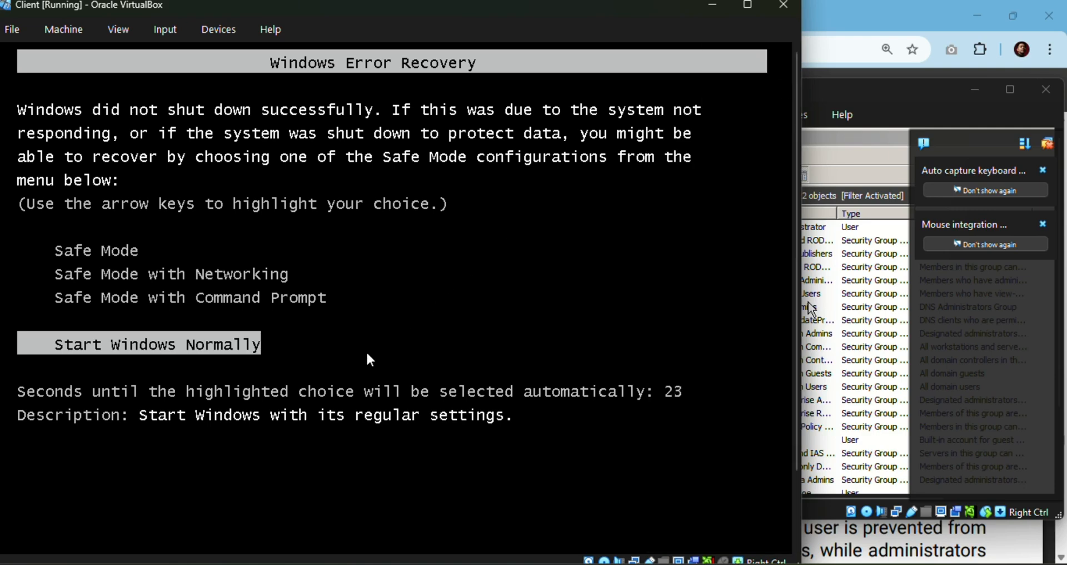
left_click(367, 354)
key("Return")
key("Return")
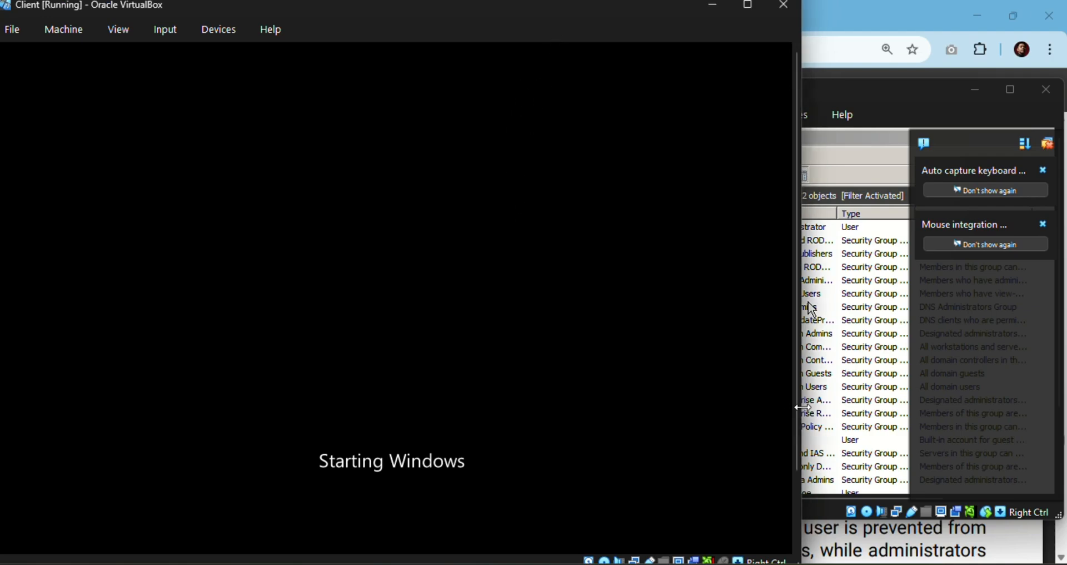
Tile the Client and ServerR2 VM windows side by side and bring Server Manager back up.
left_click_drag(799, 409, 557, 401)
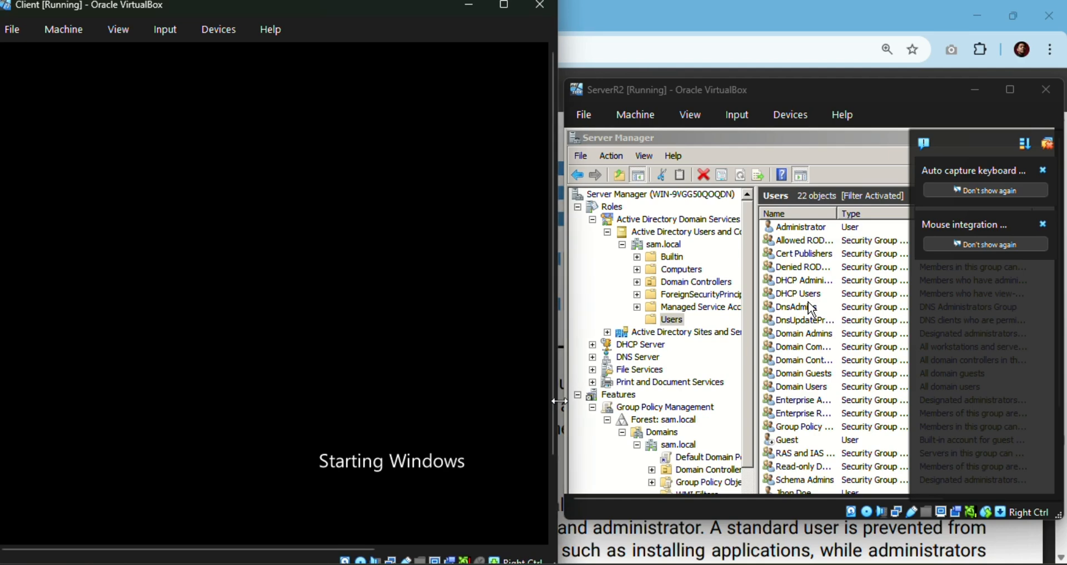
left_click_drag(784, 79, 774, 1)
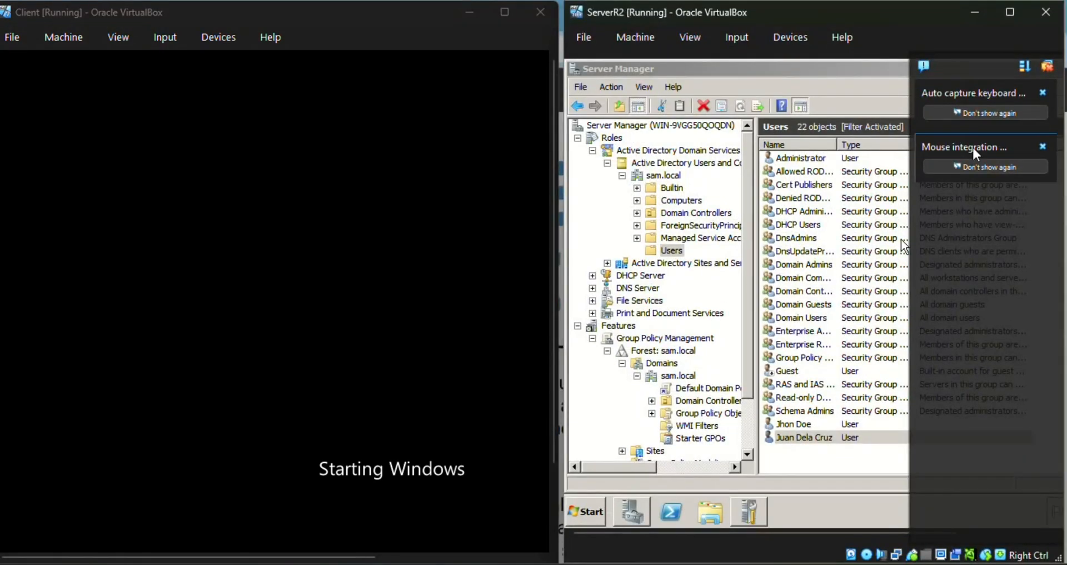
left_click(1043, 93)
left_click(1043, 93)
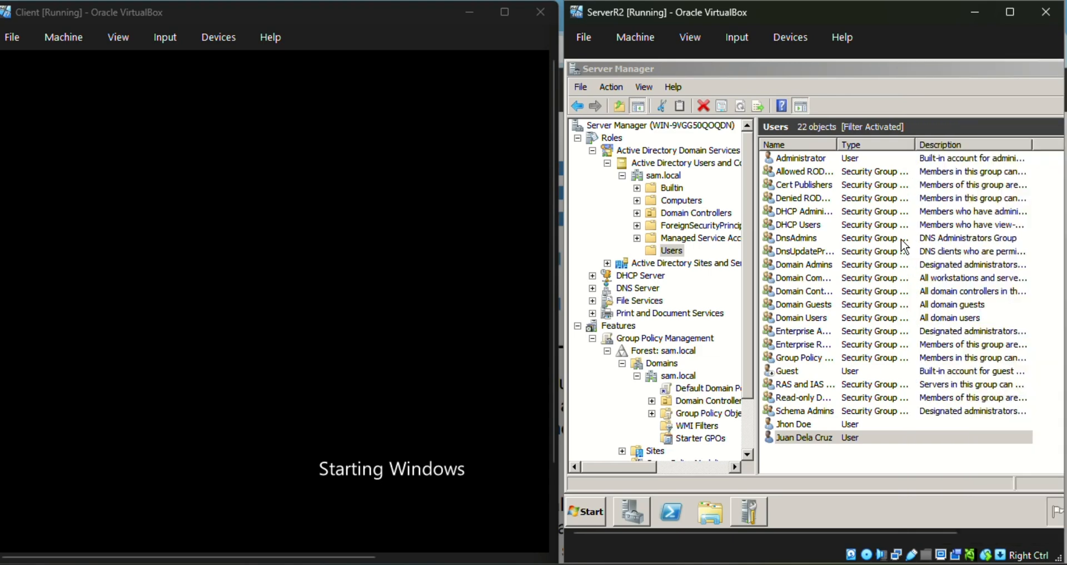
left_click(636, 509)
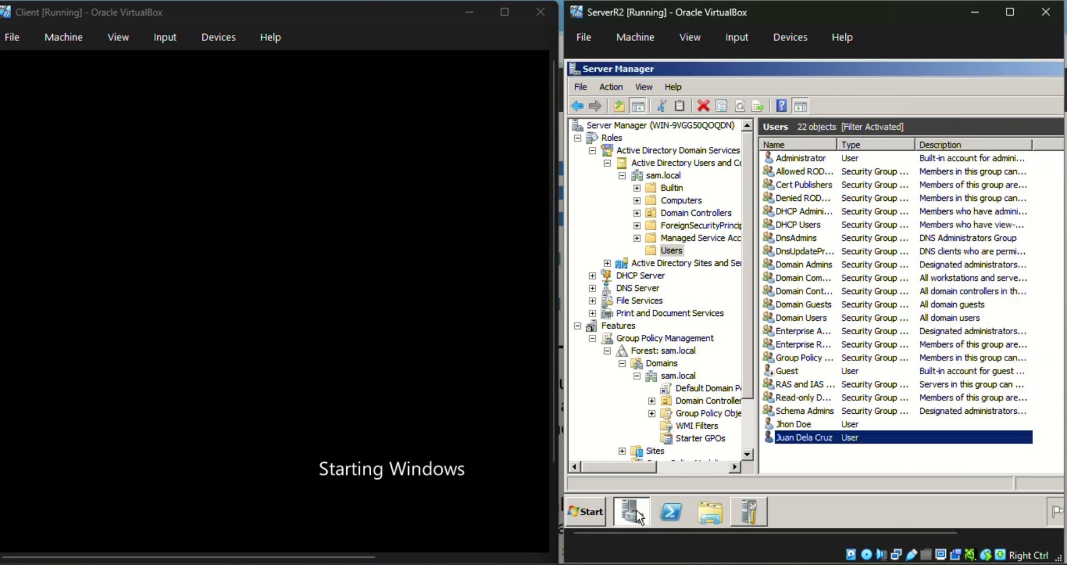
left_click(636, 509)
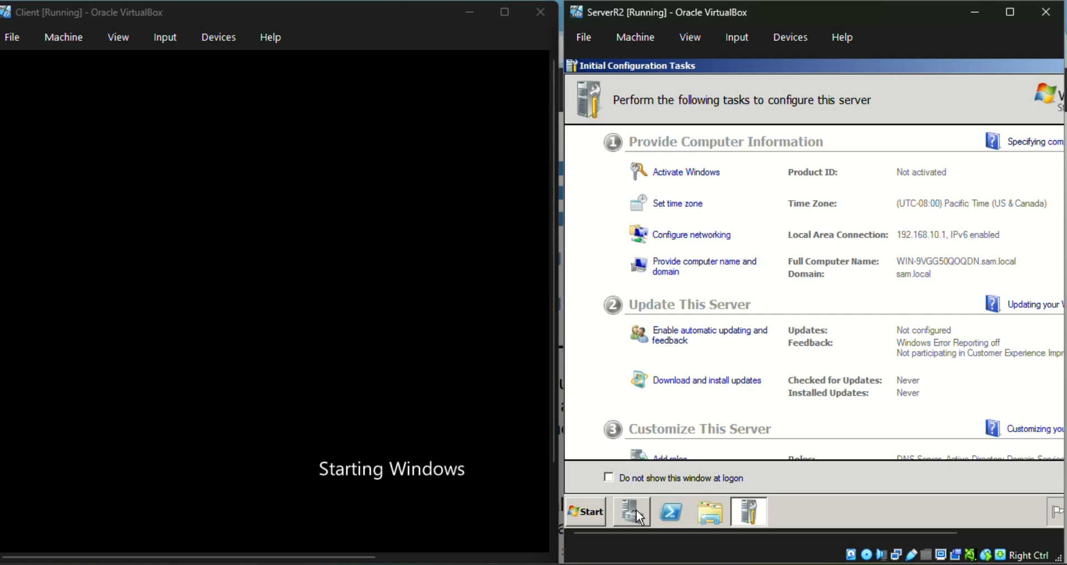
left_click(636, 509)
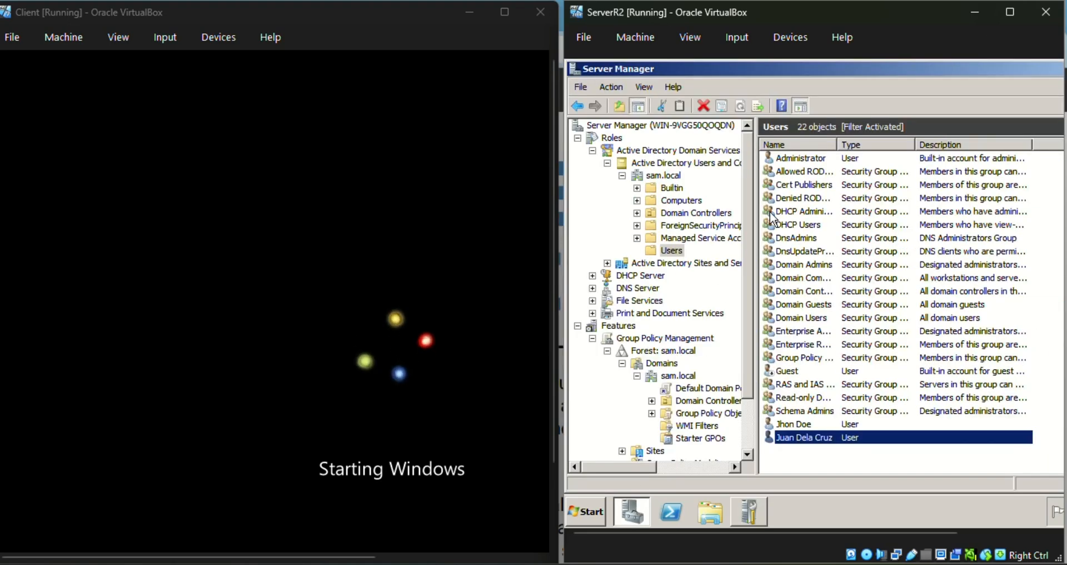
left_click(796, 508)
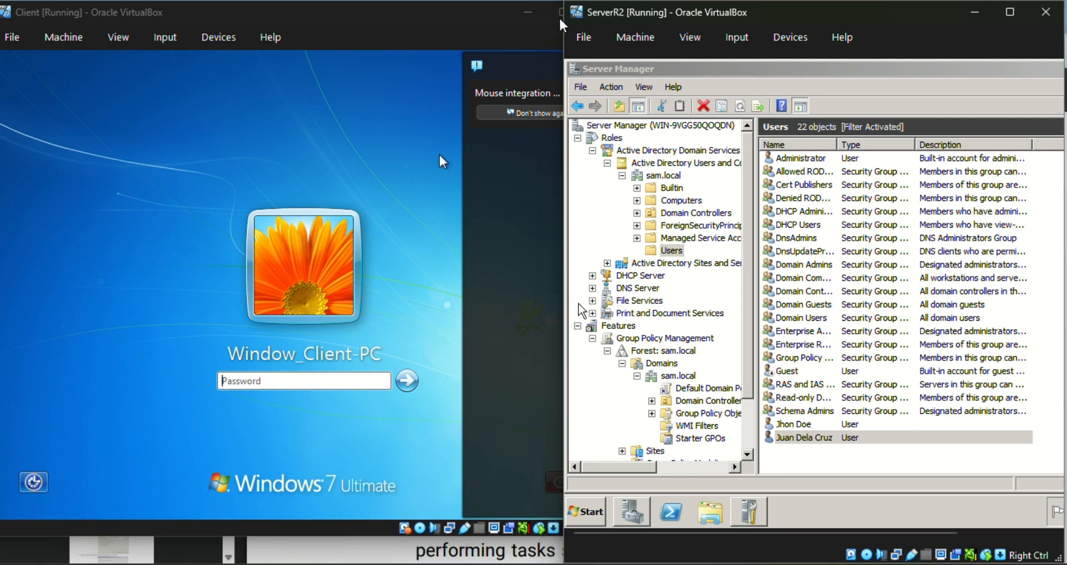
Focus the Client VM and enter the account password on the Windows 7 logon screen.
left_click(522, 148)
key("Control_R")
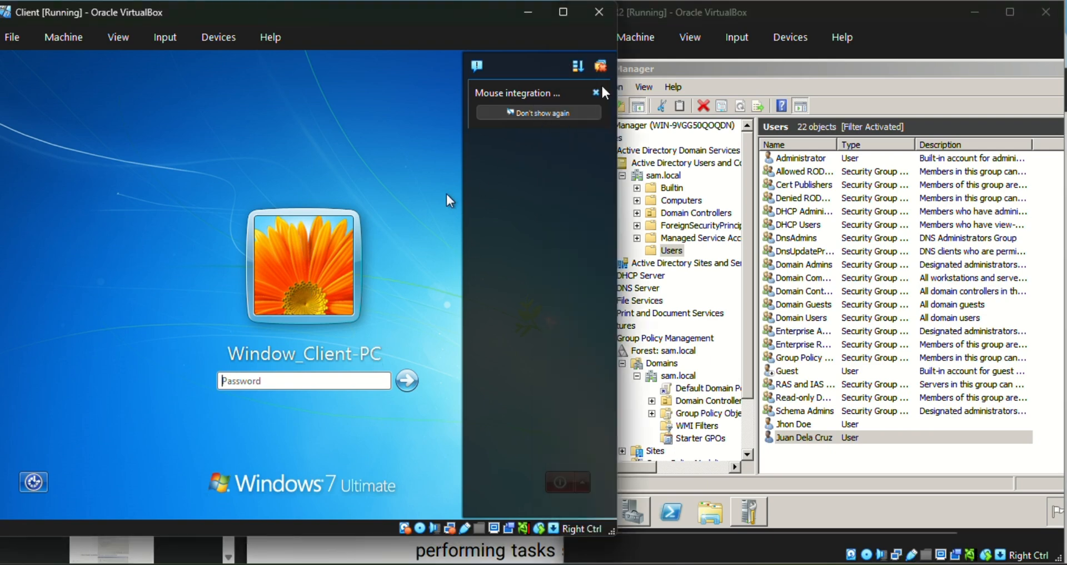
left_click(604, 91)
left_click(596, 92)
left_click(322, 382)
key("Caps_Lock")
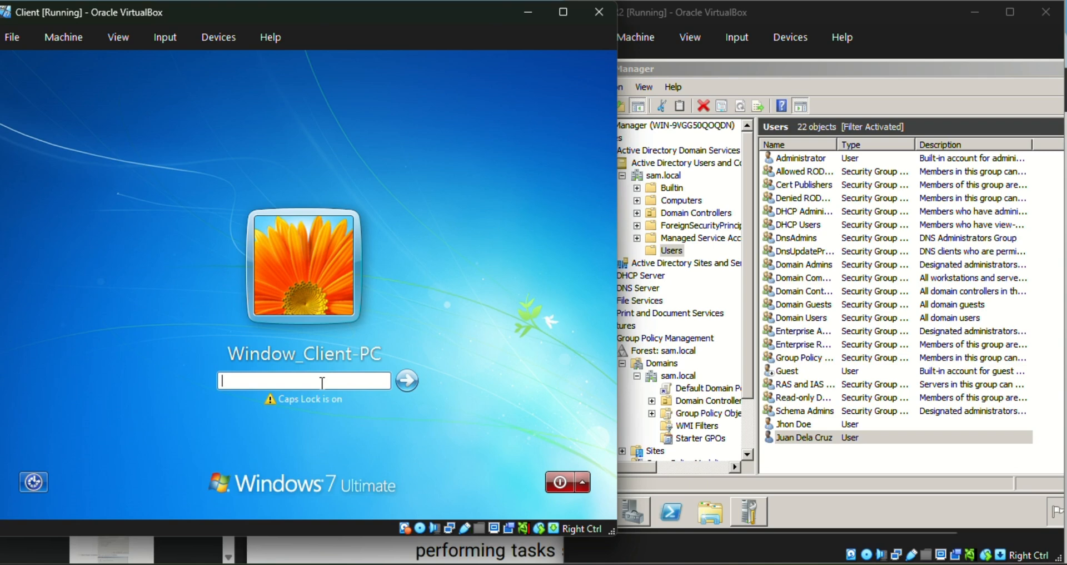
type("•")
key("Caps_Lock")
type("•••")
key("Caps_Lock")
key("Caps_Lock")
type("•••••••")
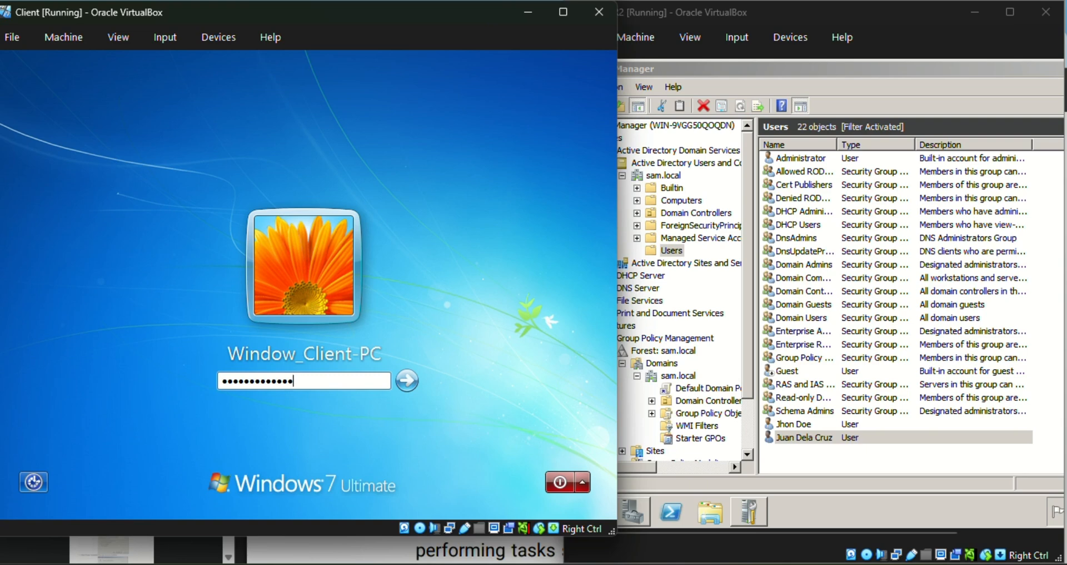
left_click(408, 381)
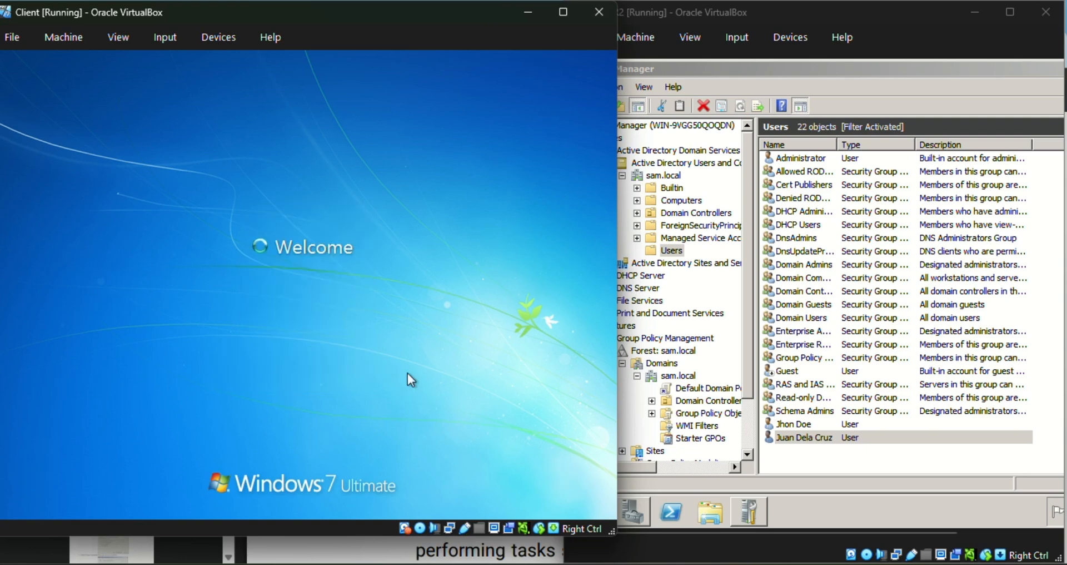
Dismiss the incorrect-password messages and re-enter the password until Welcome appears.
left_click(340, 429)
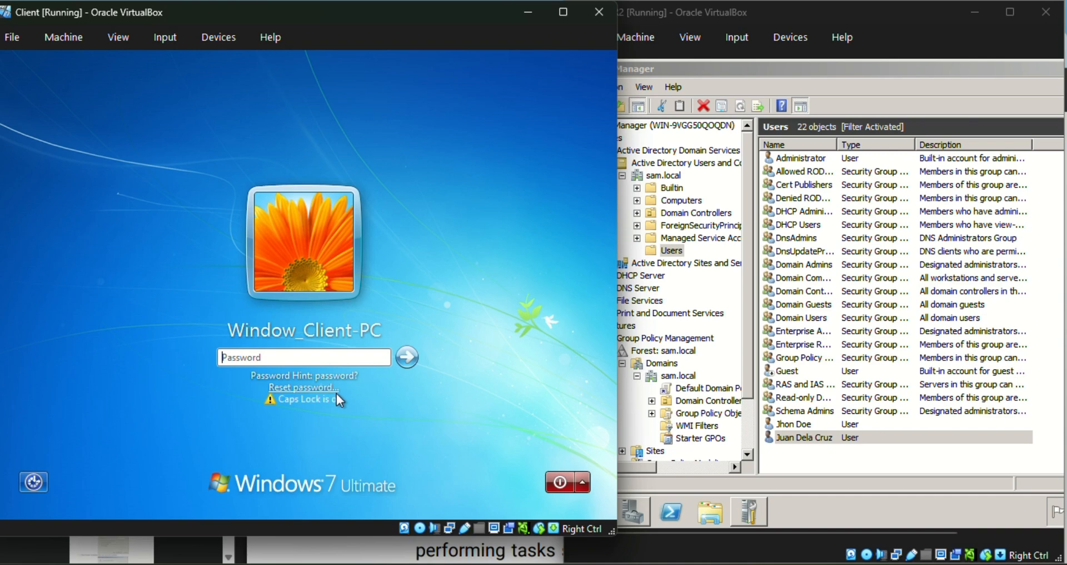
type("•••••")
key("Caps_Lock")
type("••••••••")
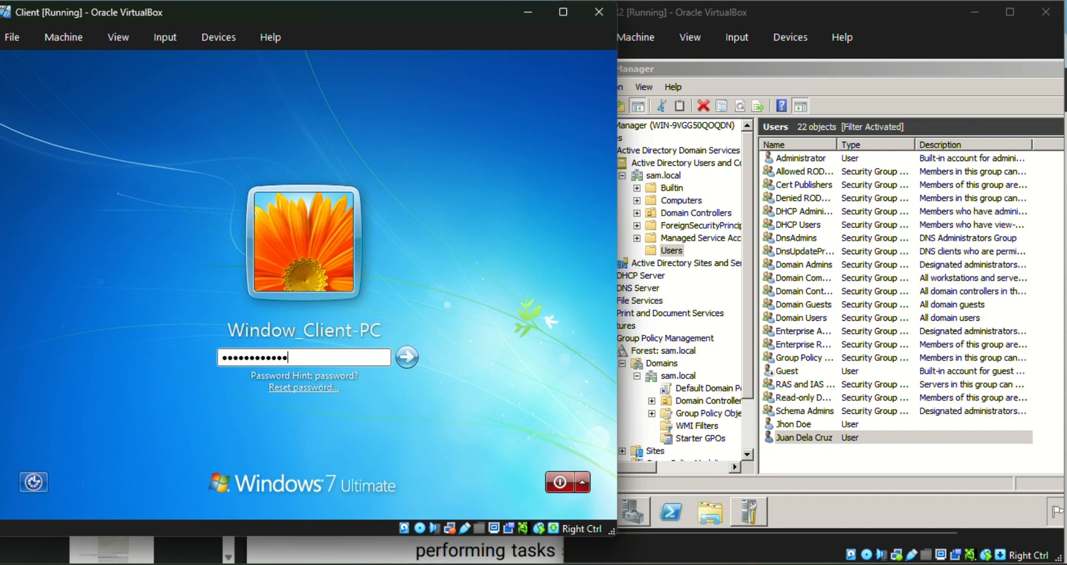
type("••")
key("Return")
key("Return")
type("•••••••••••")
key("Return")
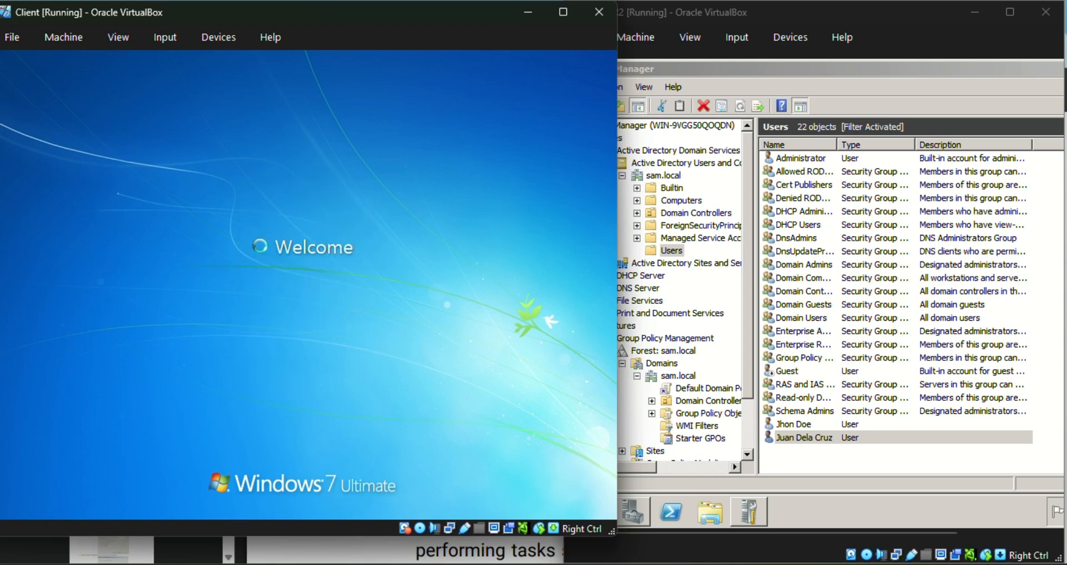
key("Return")
type("••••")
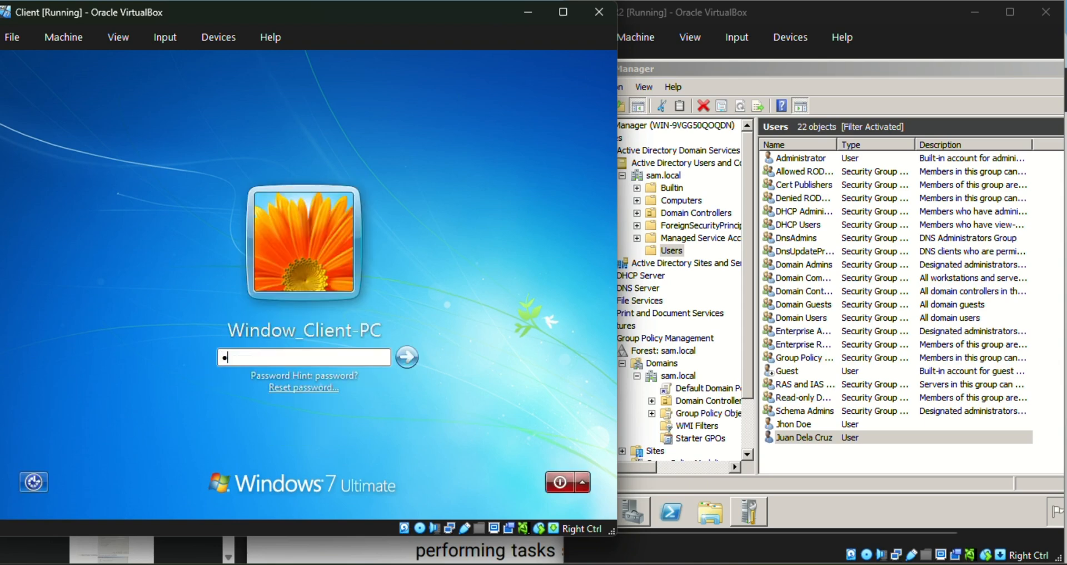
type("•••••••••")
key("Return")
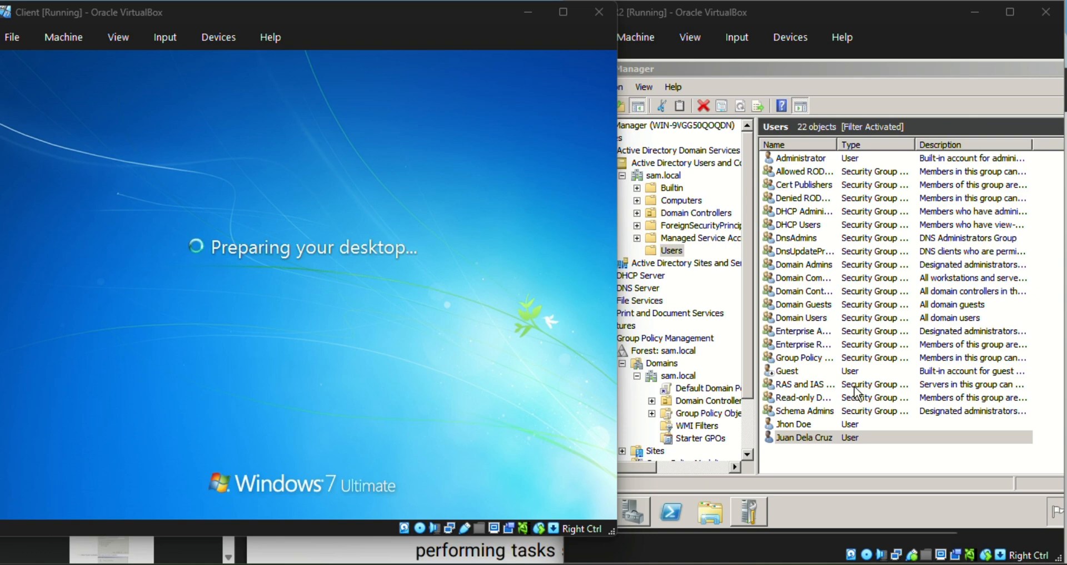
Bring the Client VM to the front and narrow its window so the server stays visible.
left_click(834, 465)
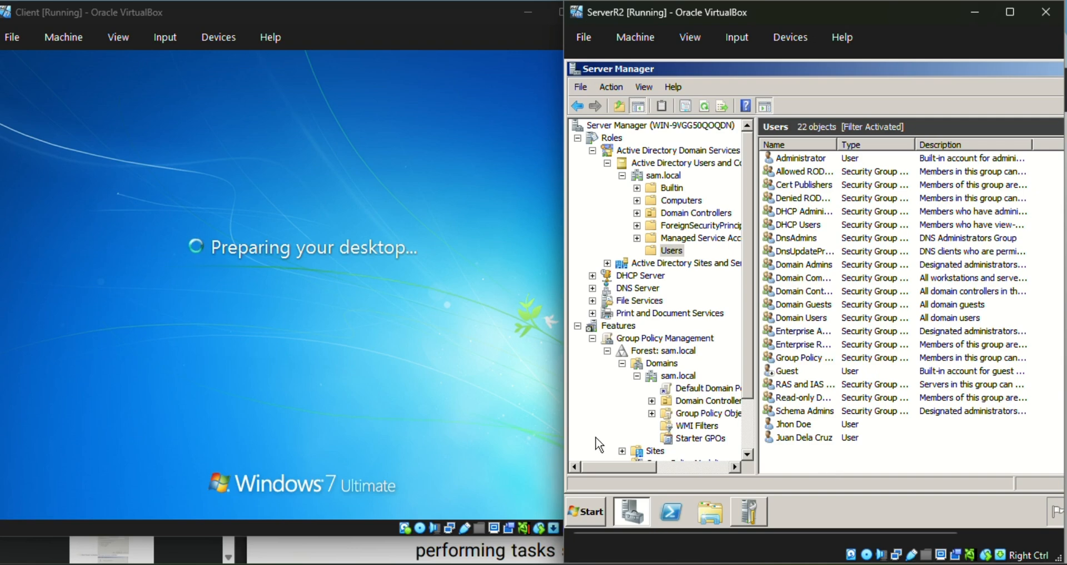
left_click(166, 144)
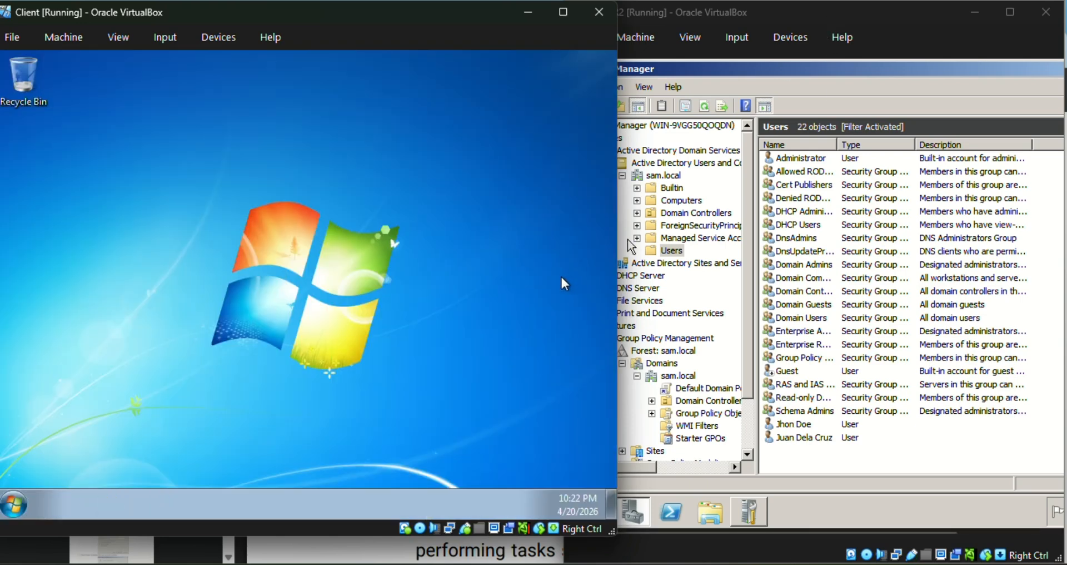
left_click_drag(616, 271, 558, 272)
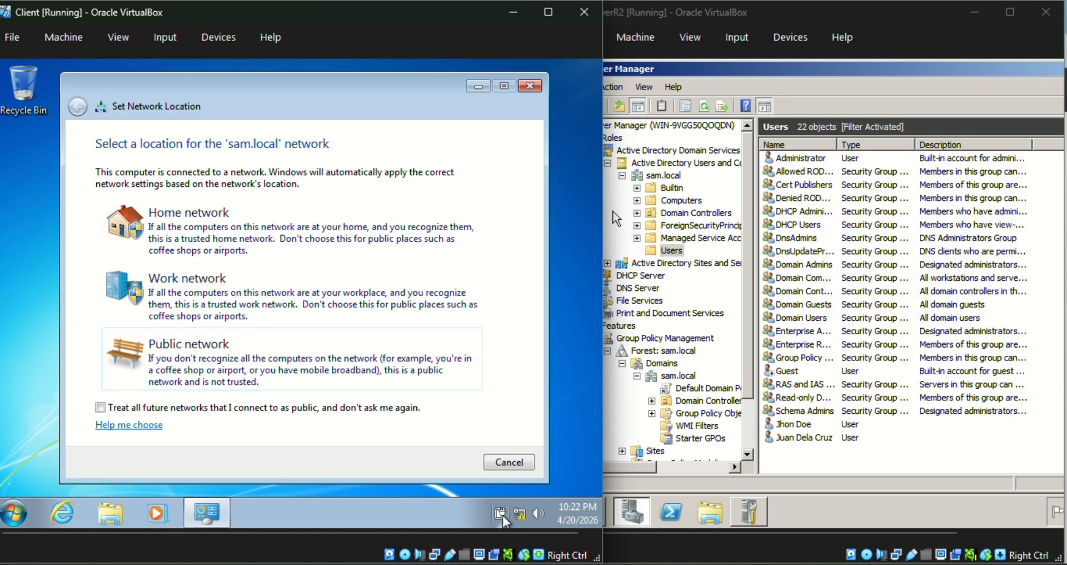
Choose Work network as the location for sam.local.
left_click(330, 283)
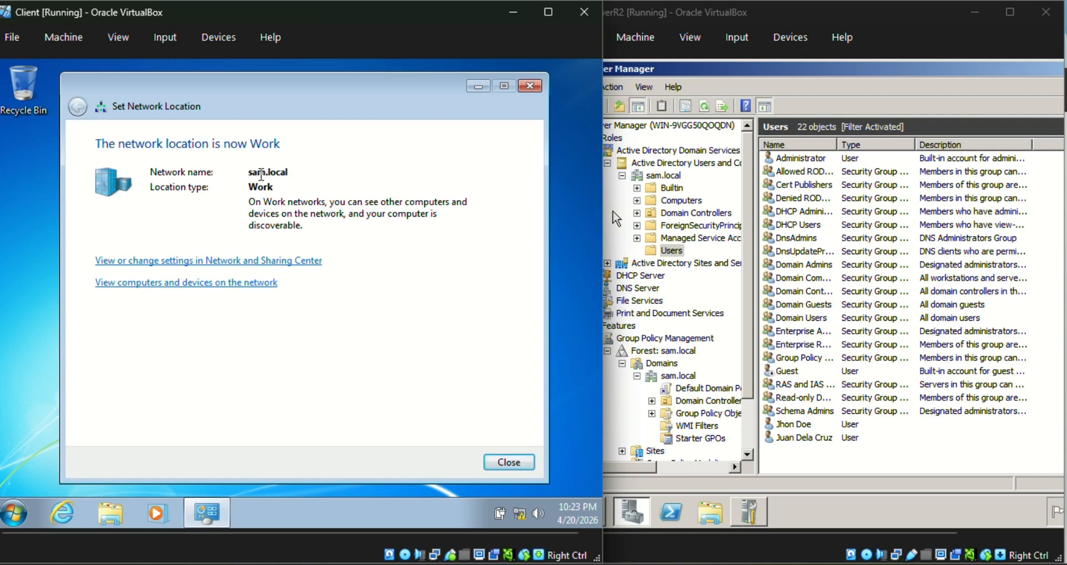
left_click_drag(249, 171, 293, 172)
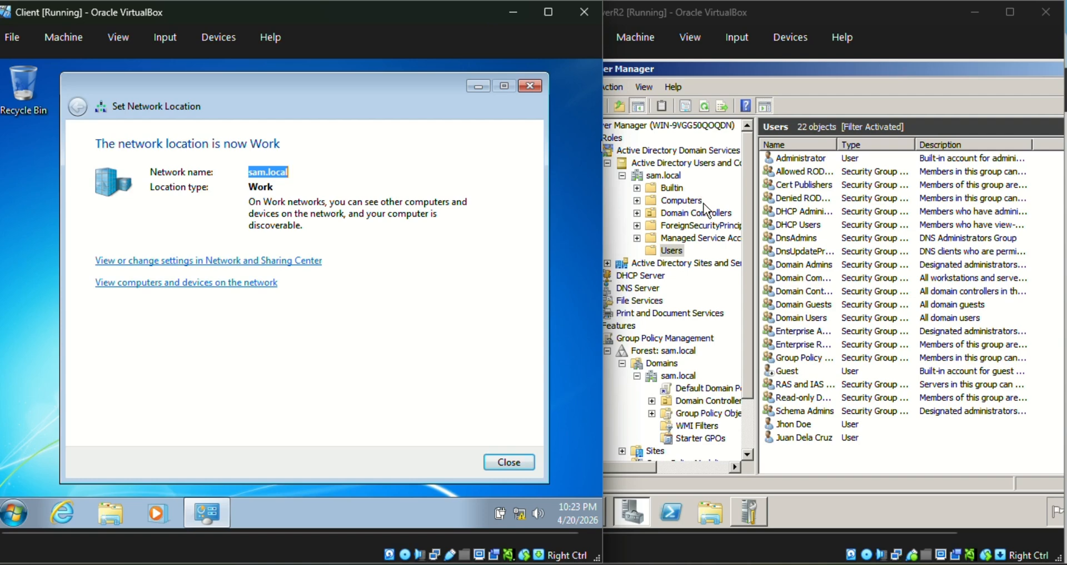
Close the network location dialog and go to adapter settings in the Network and Sharing Center.
left_click(506, 462)
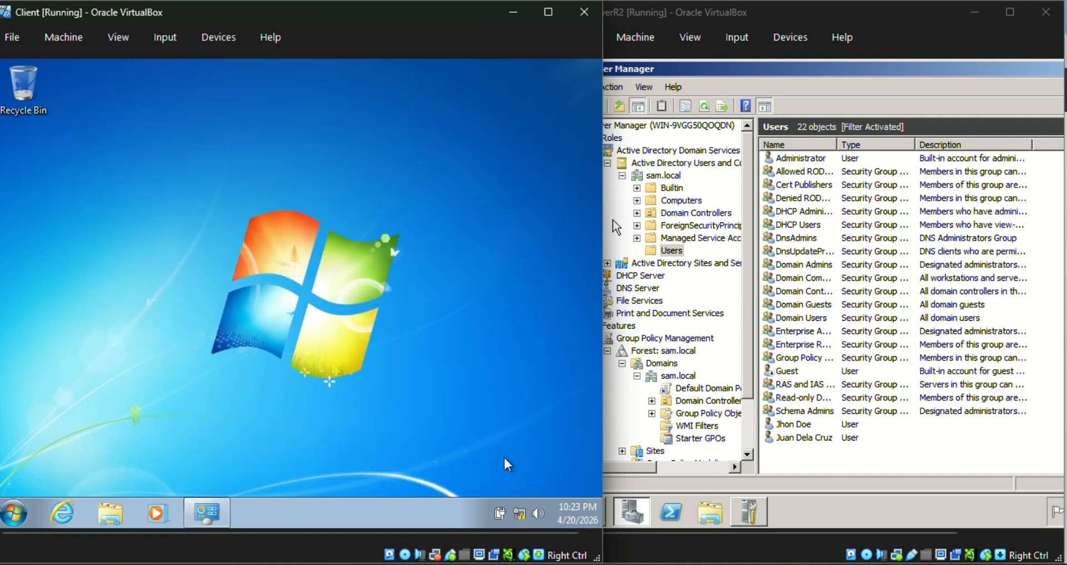
left_click(521, 514)
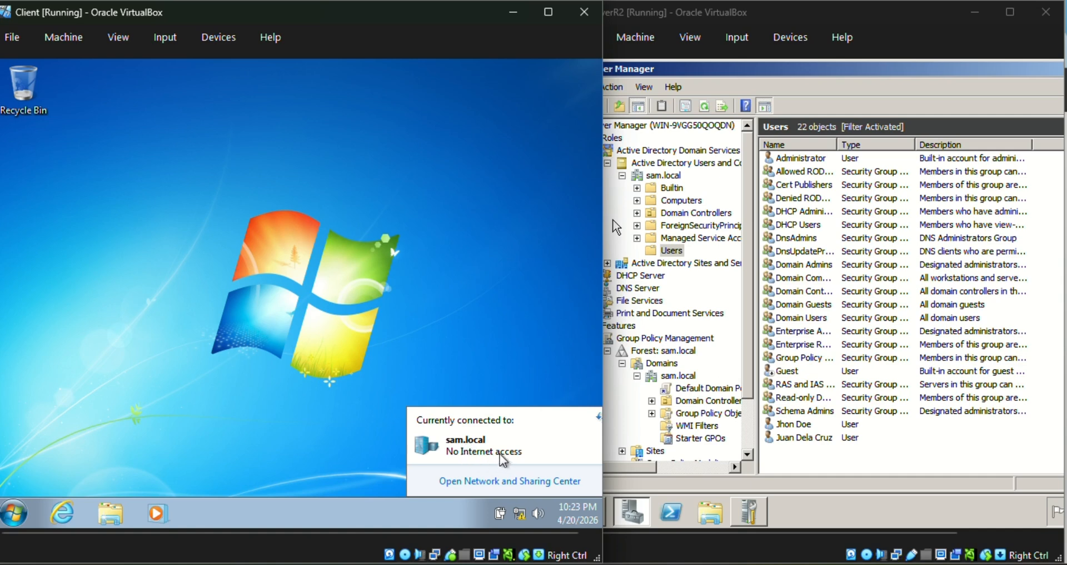
left_click(534, 482)
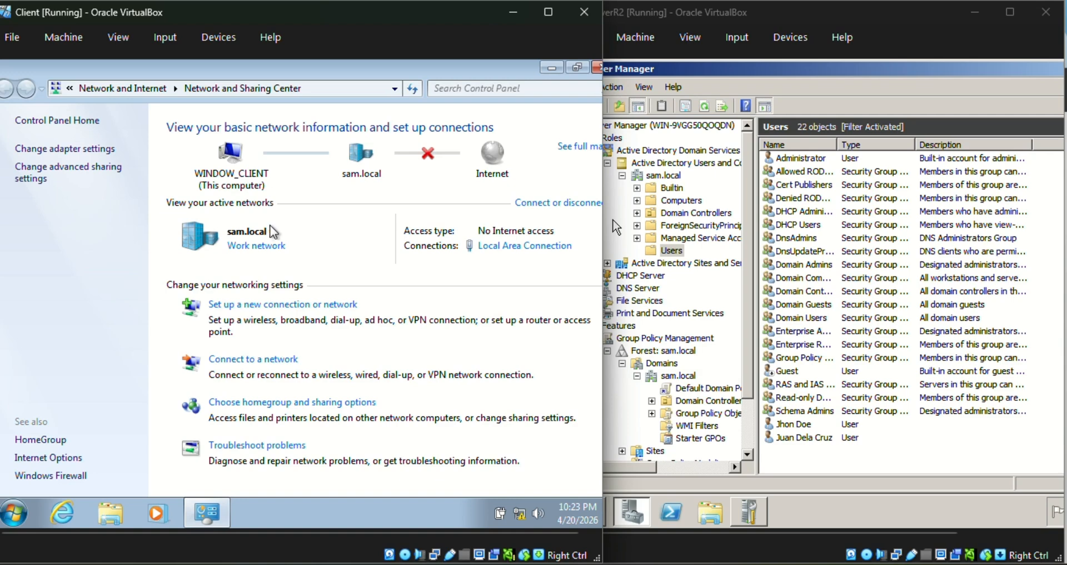
left_click(86, 151)
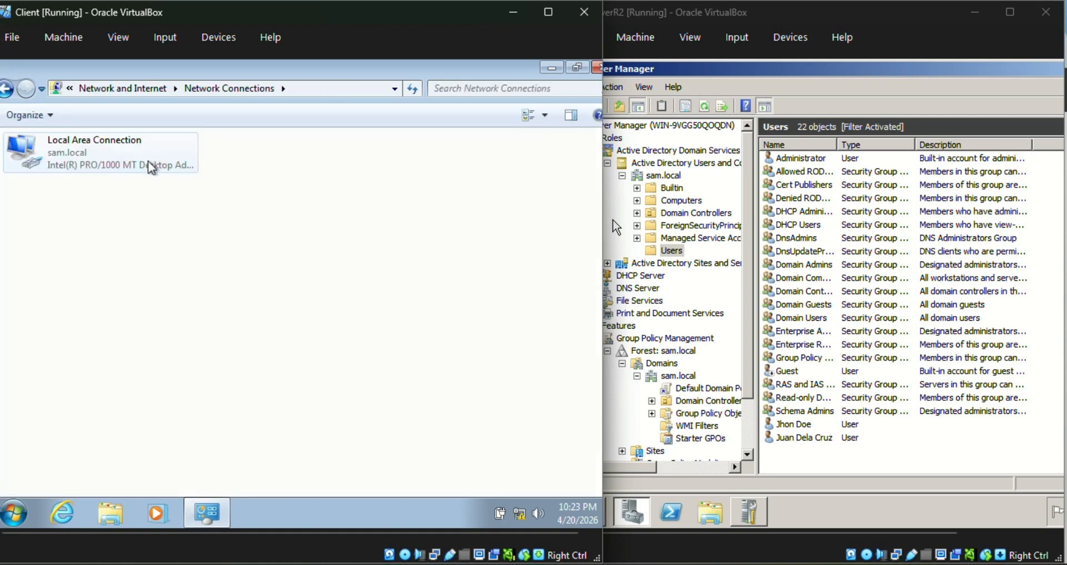
Check Local Area Connection's IPv4 properties obtain IP and DNS automatically, then cancel.
right_click(106, 154)
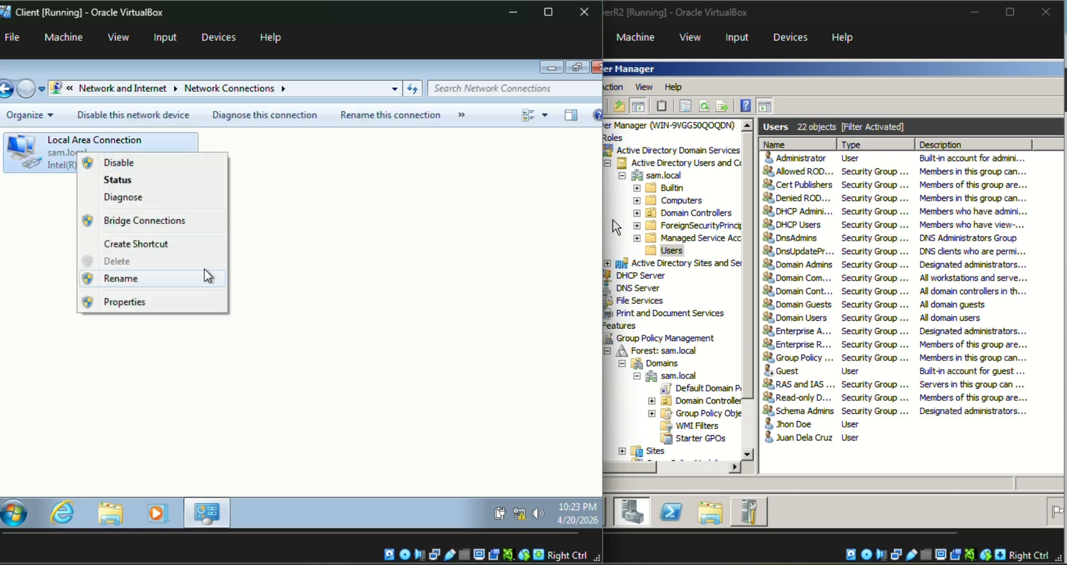
left_click(176, 303)
key("alt+Return")
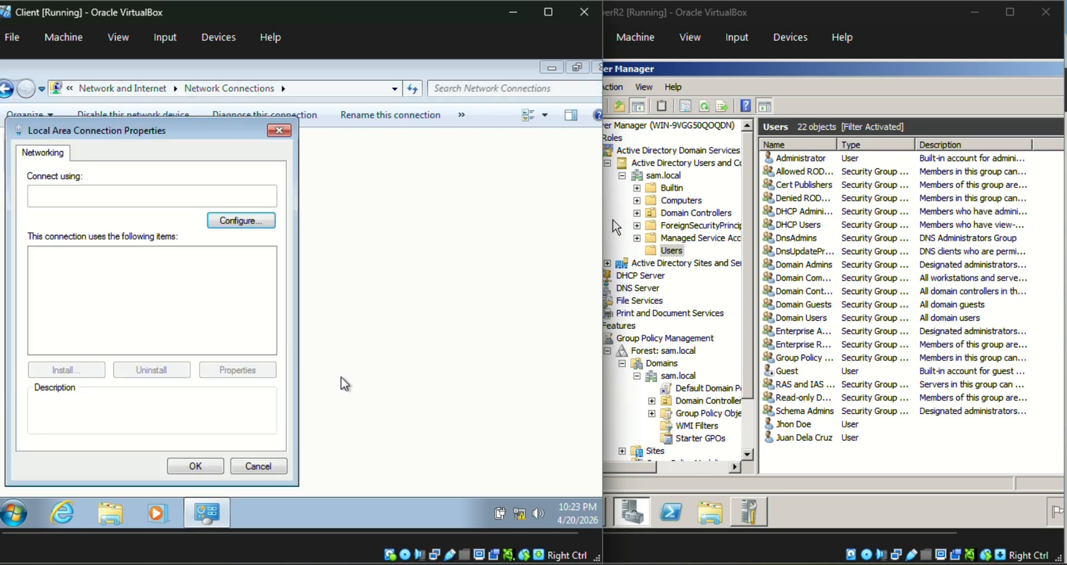
left_click(183, 307)
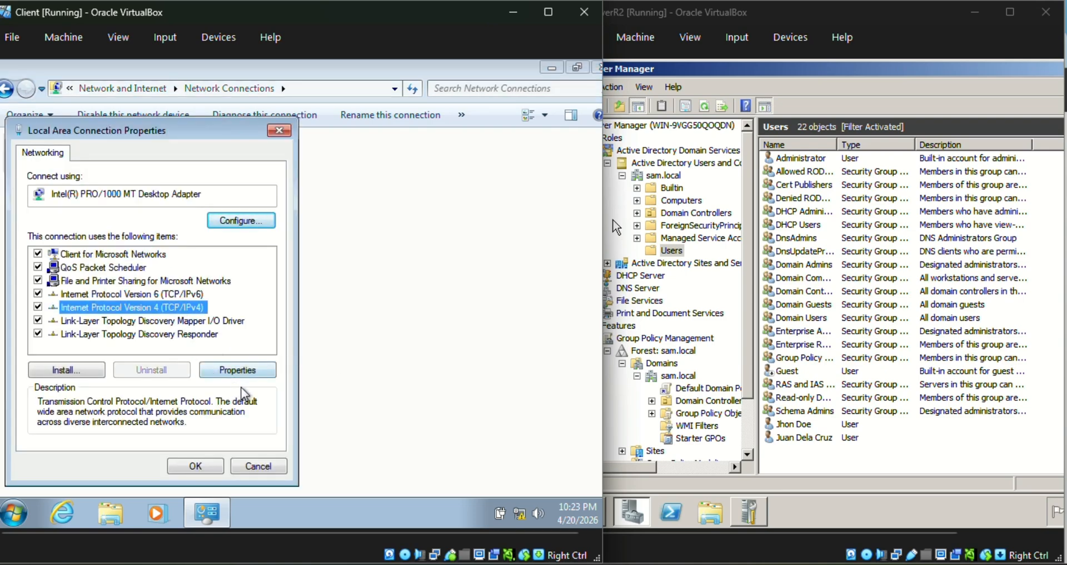
left_click(244, 370)
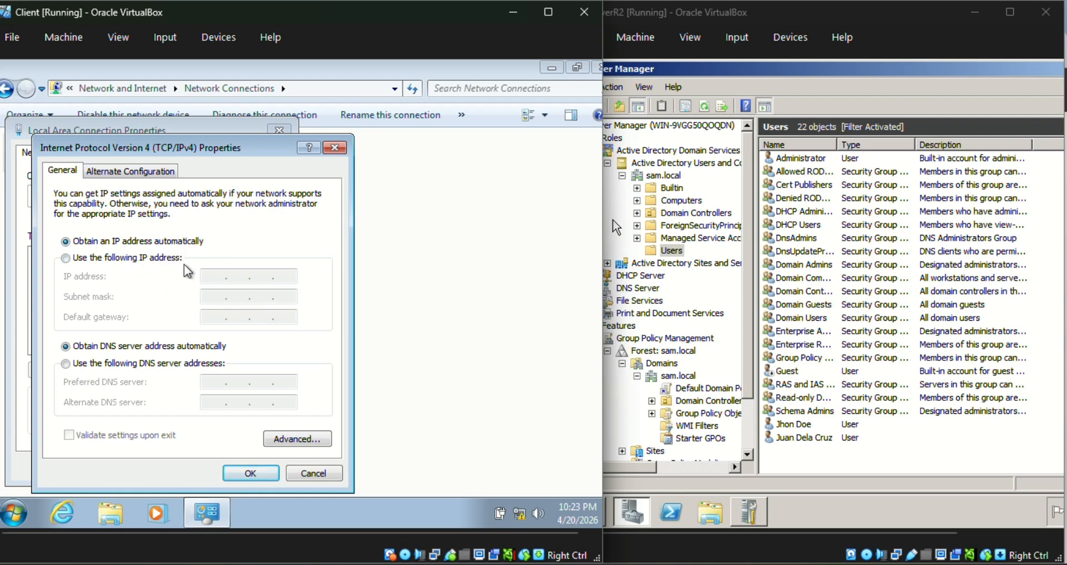
left_click(335, 147)
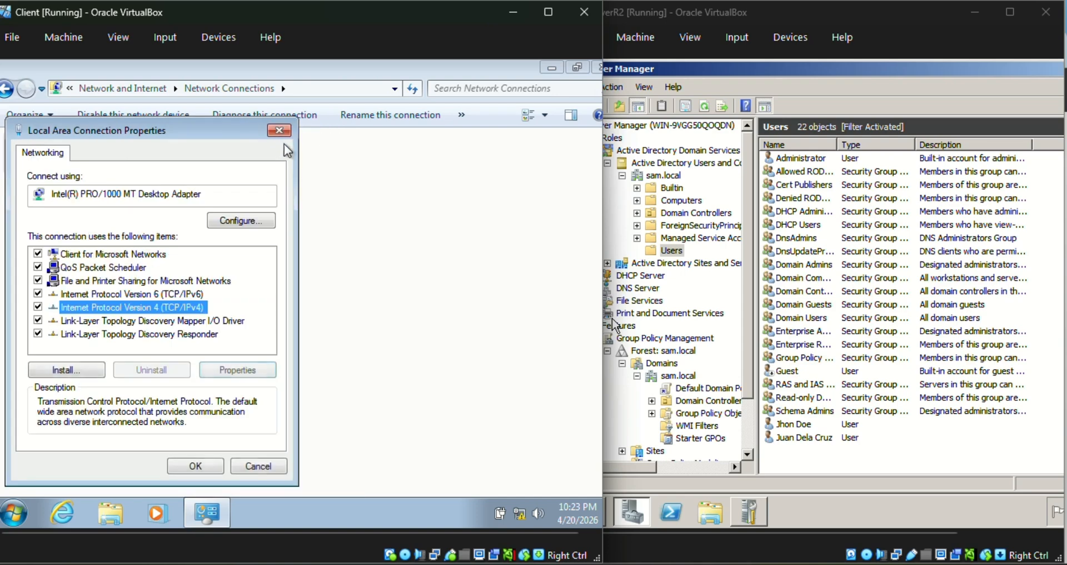
left_click(279, 131)
Run ipconfig /all in cmd to verify DHCP address 192.168.10.2 from server 192.168.10.1.
left_click(21, 512)
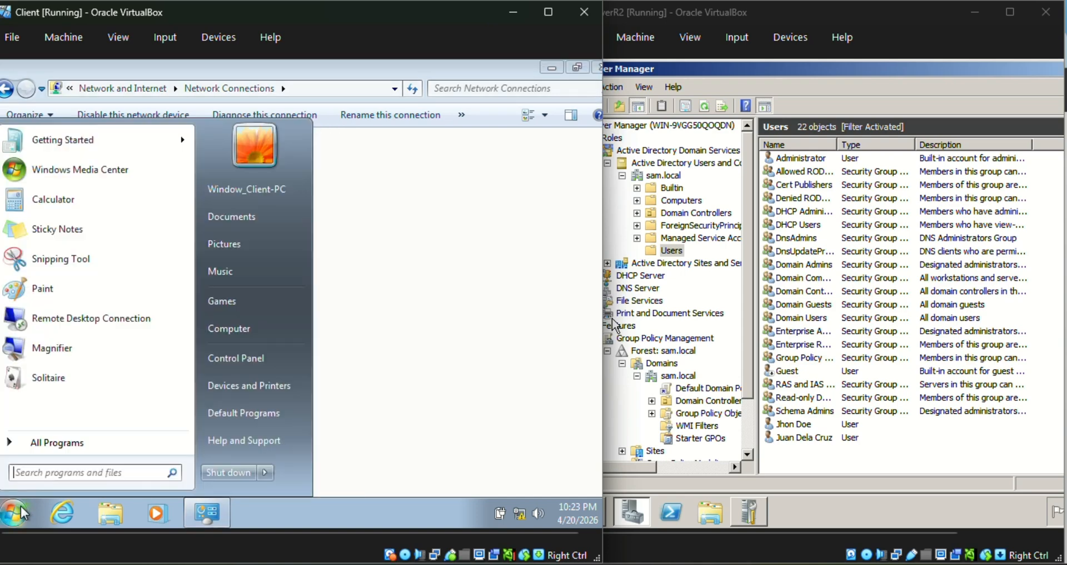
type("cm")
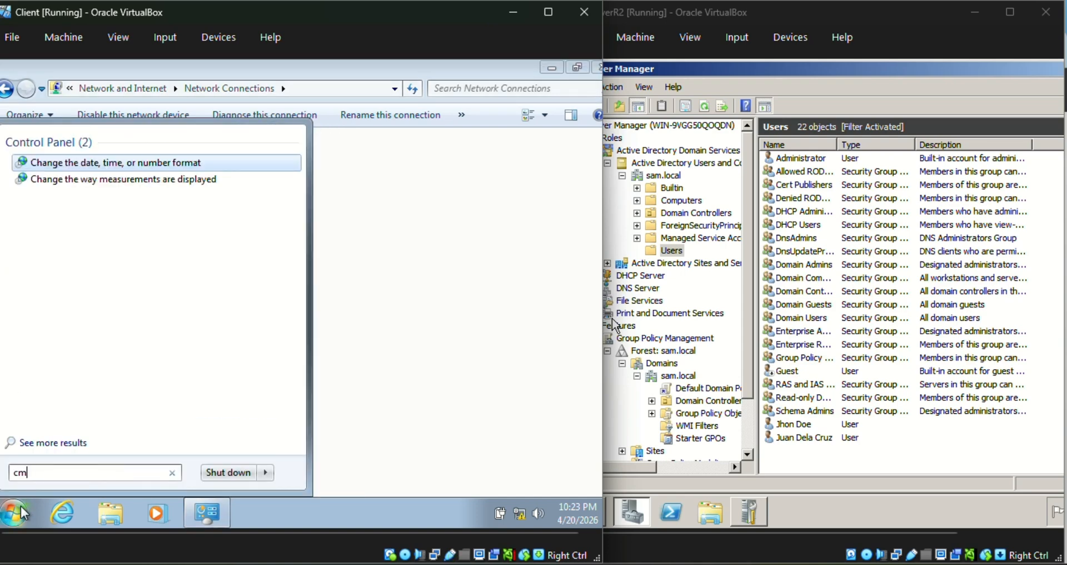
type("d")
key("Return")
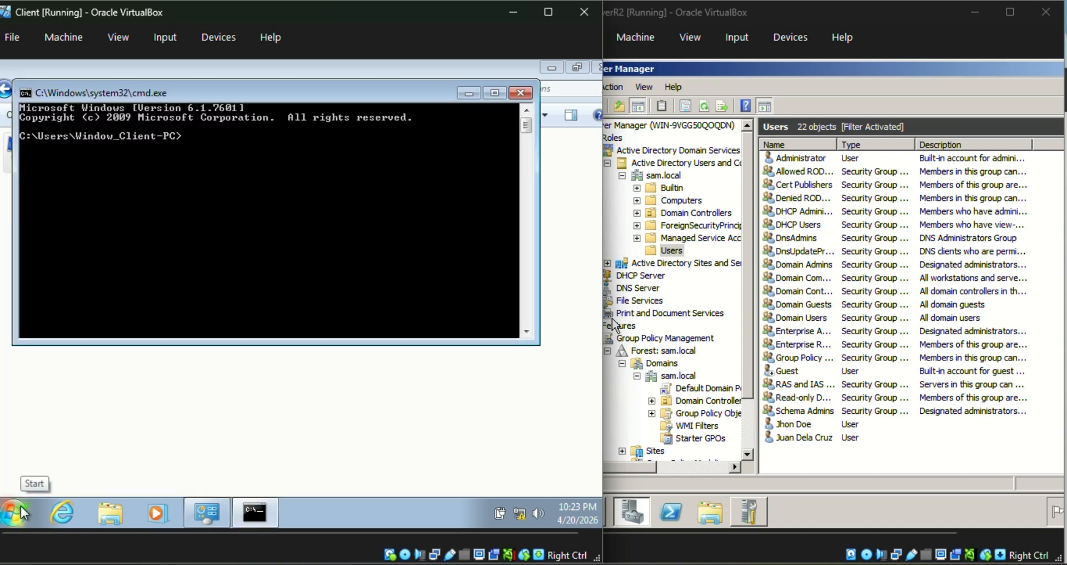
type("ipconfig /all")
key("Return")
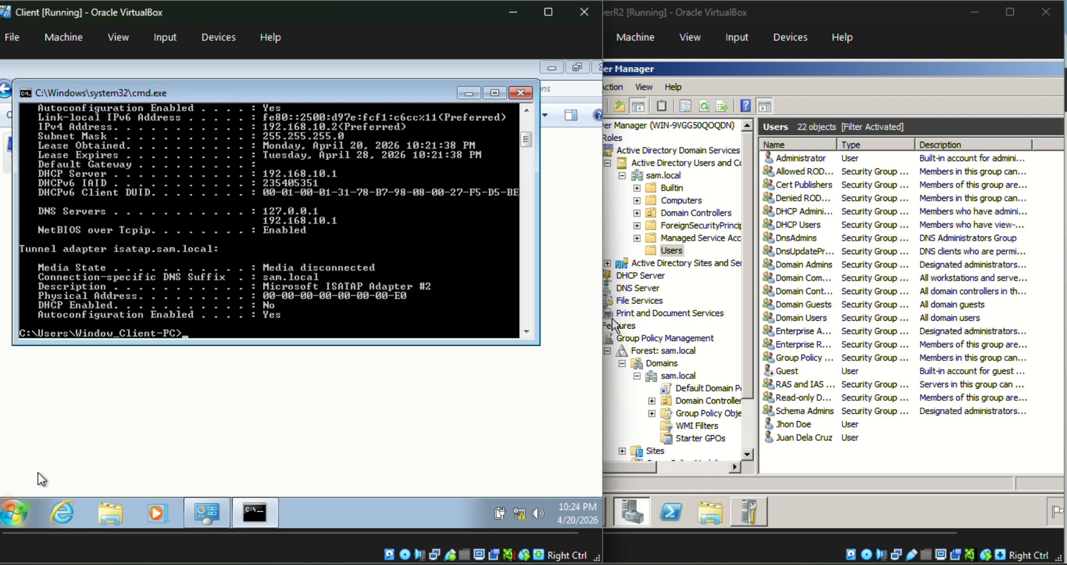
scroll(285, 199, "up", 1)
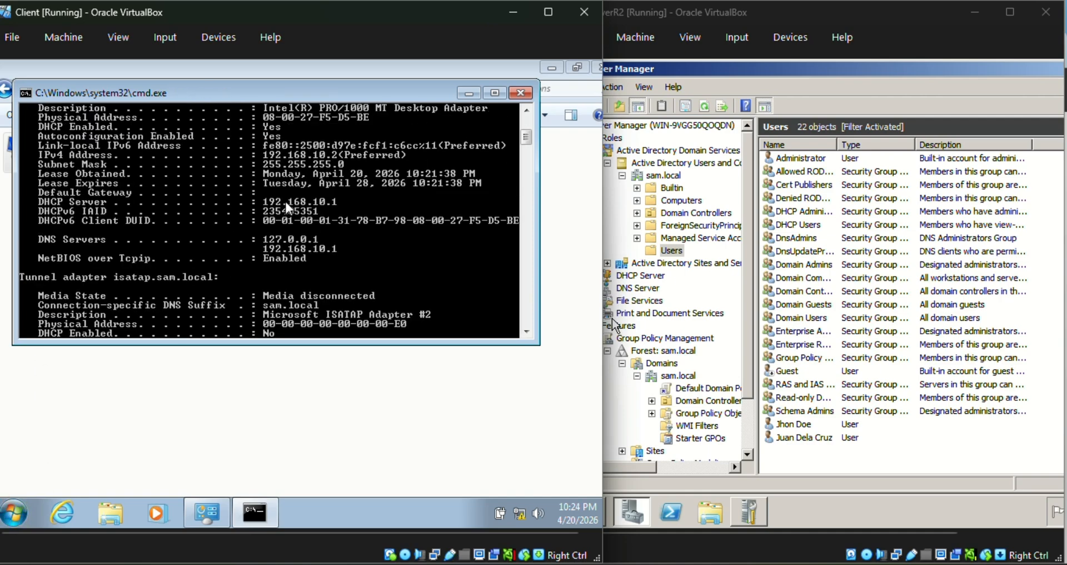
scroll(299, 267, "up", 1)
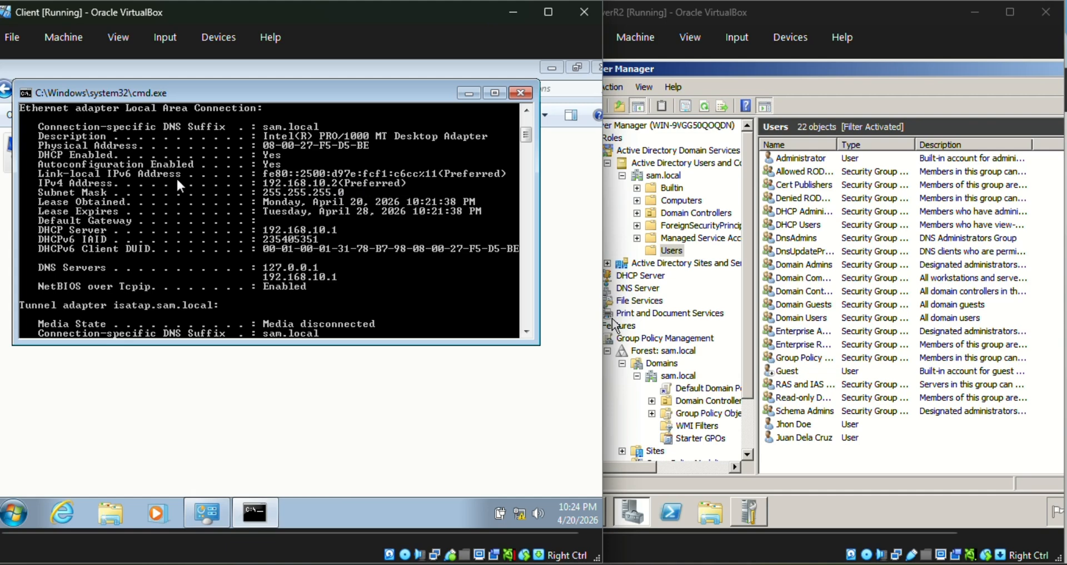
scroll(401, 188, "down", 1)
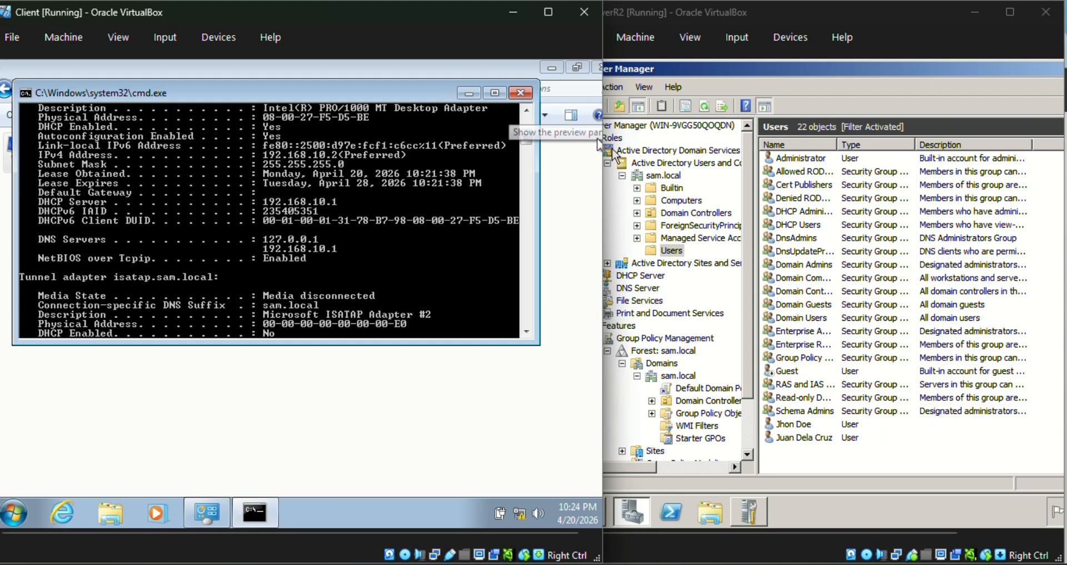
Close the Command Prompt and dismiss the Start menu without launching anything.
left_click(507, 143)
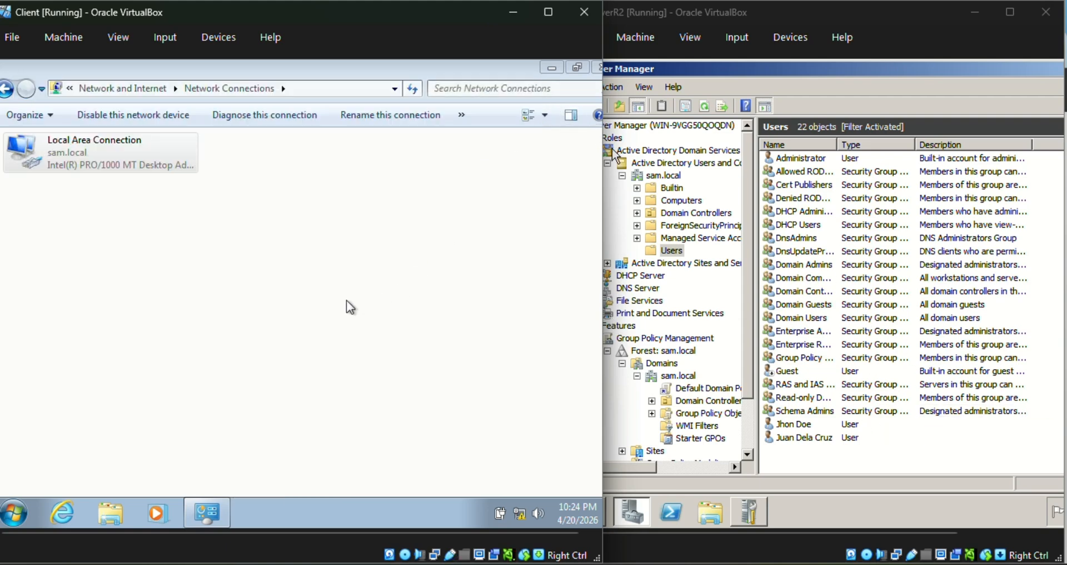
left_click(14, 512)
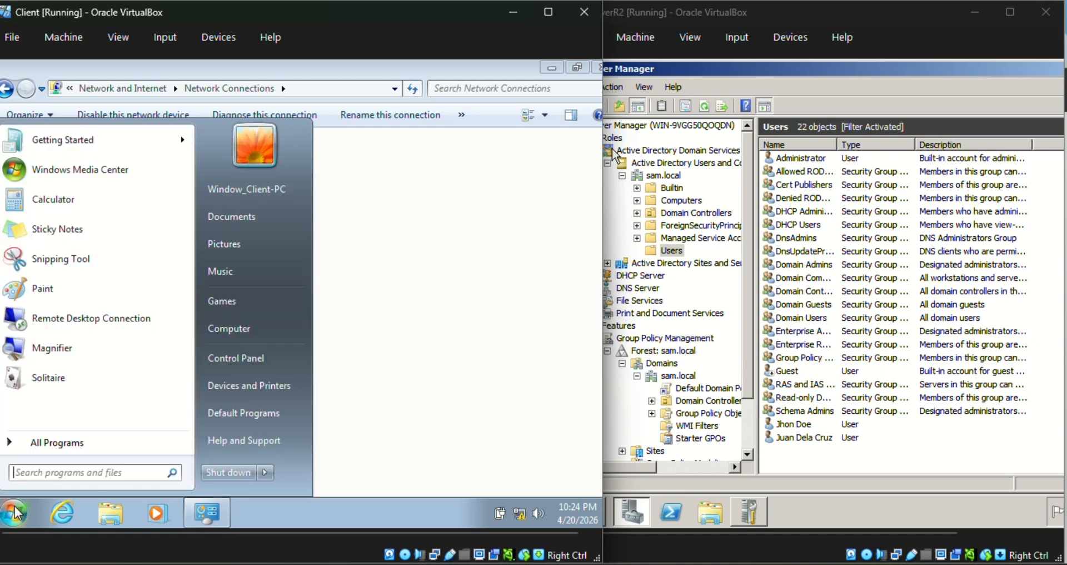
left_click(68, 474)
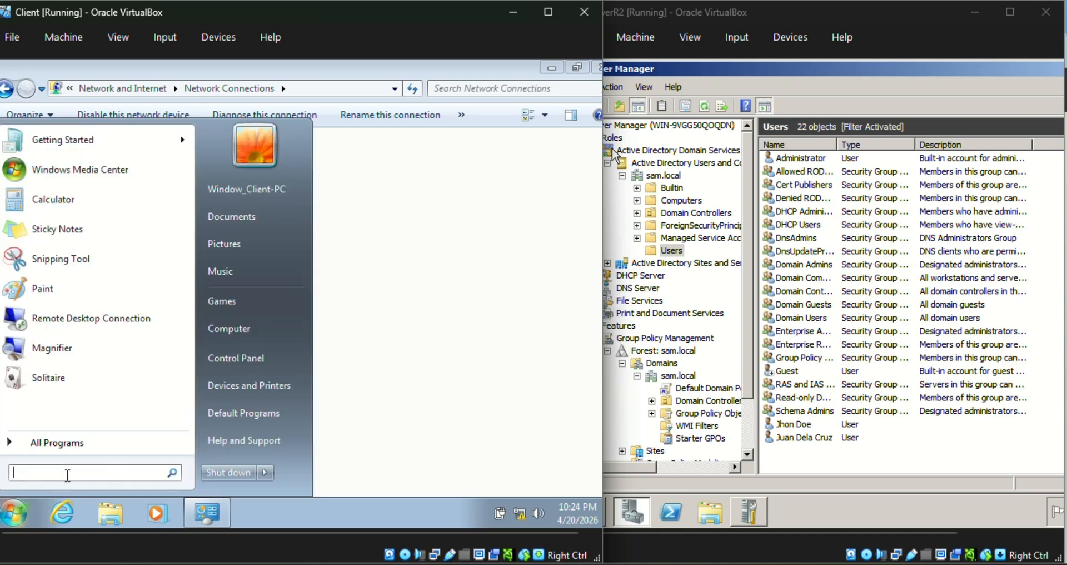
left_click(387, 326)
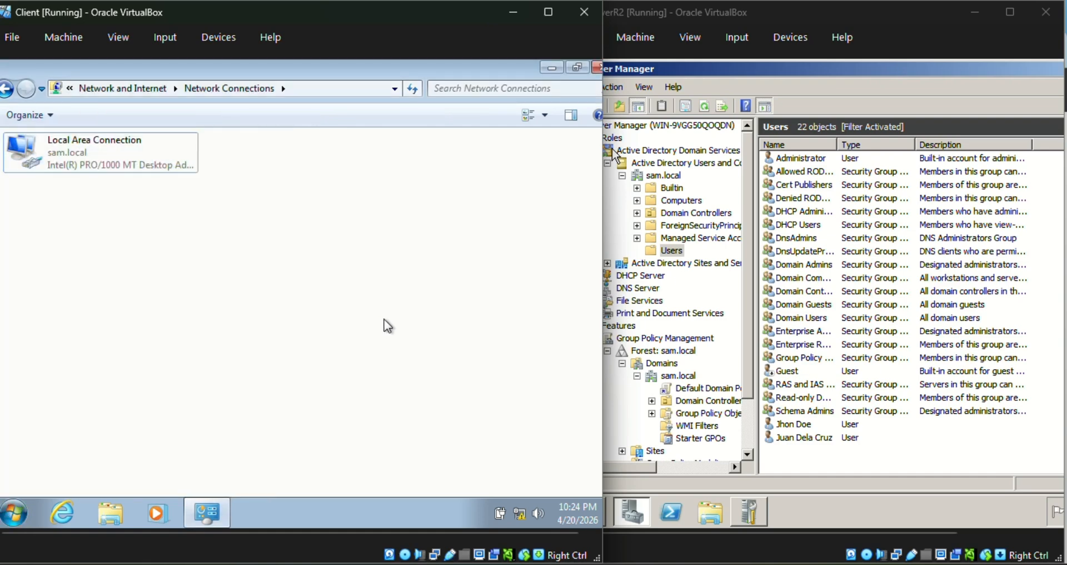